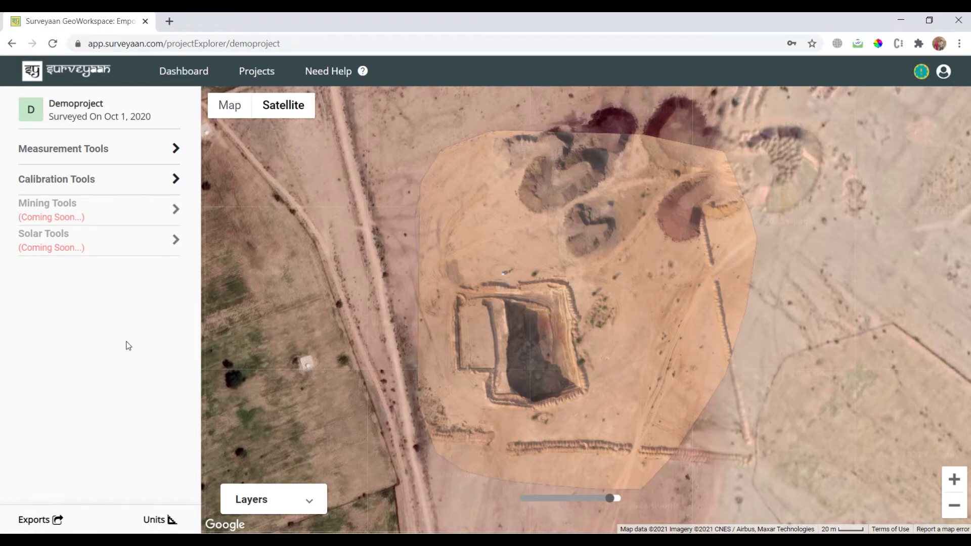
# Set up a default-format export of the Digital Elevation Model layer in CONTOUR (AUTOCAD) format
pyautogui.click(33, 519)
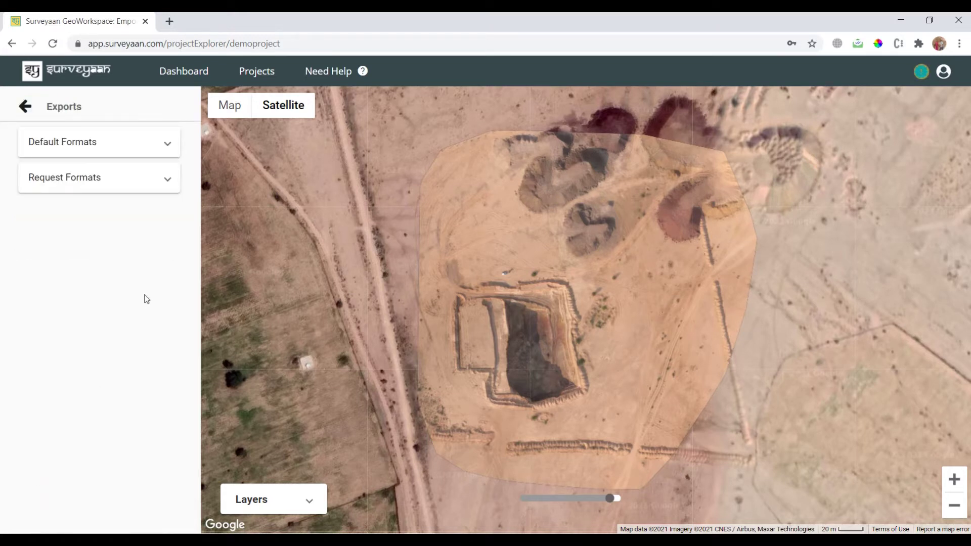
pyautogui.click(91, 151)
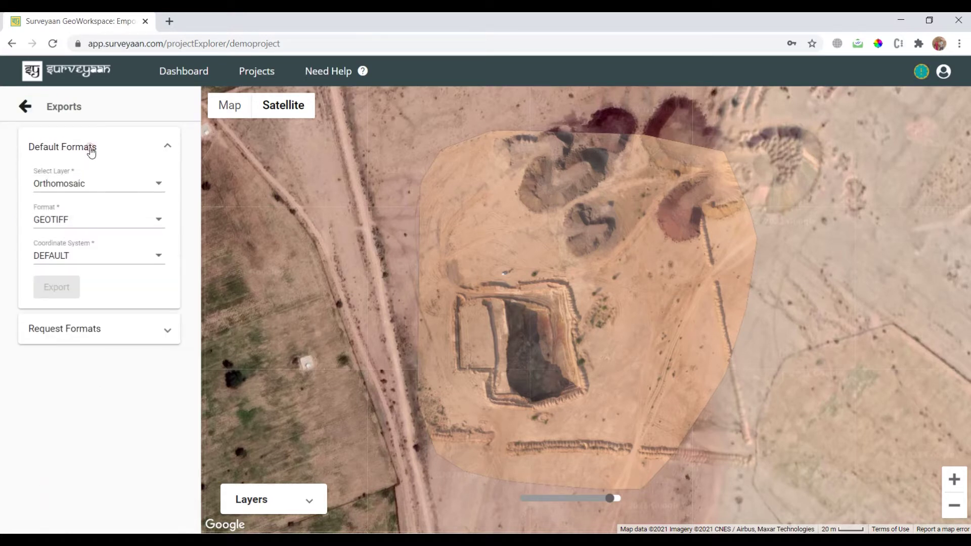
pyautogui.click(85, 184)
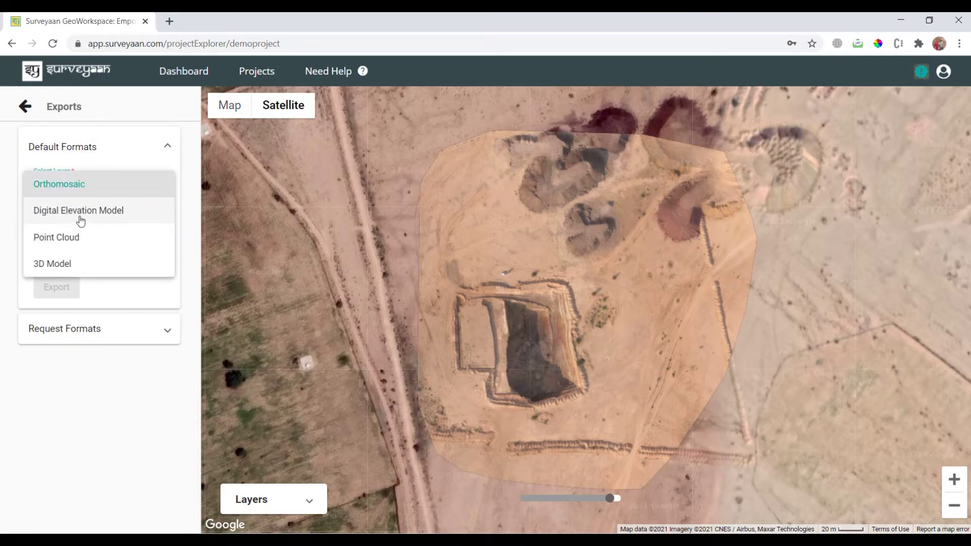
pyautogui.click(79, 218)
pyautogui.click(80, 218)
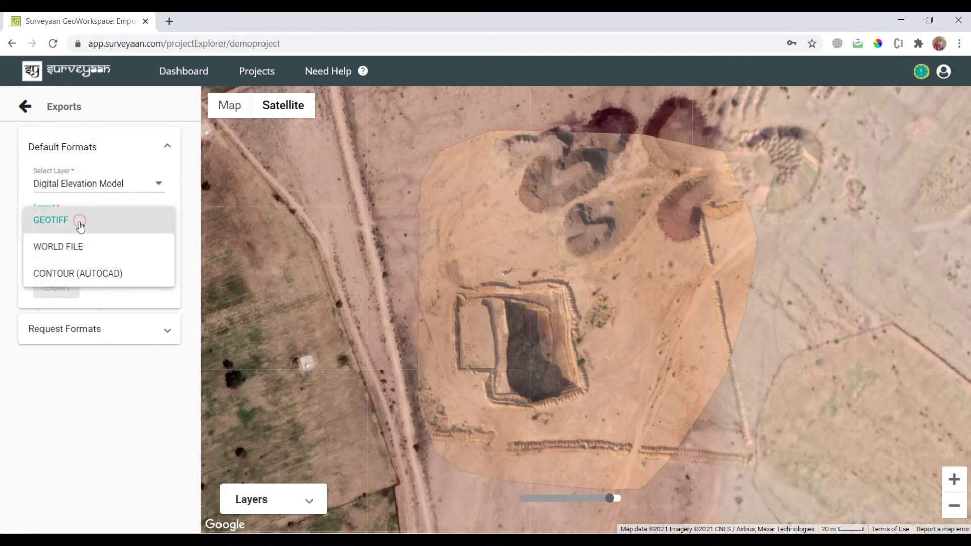
pyautogui.click(63, 275)
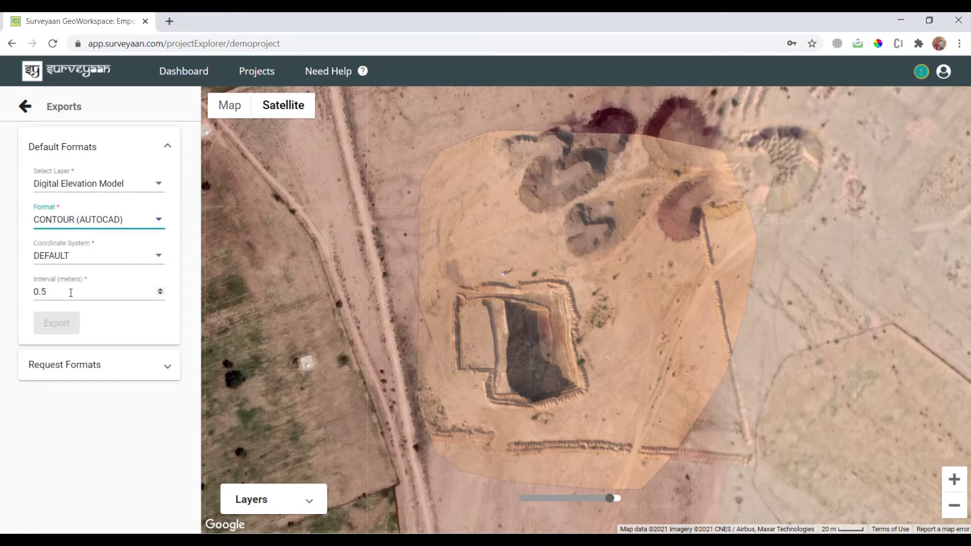
# Switch to the DemoProject folder, open 2.0_contour.dxf in AutoCAD while declining read-only opening, and show the whole drawing from the top
pyautogui.click(900, 23)
pyautogui.click(472, 540)
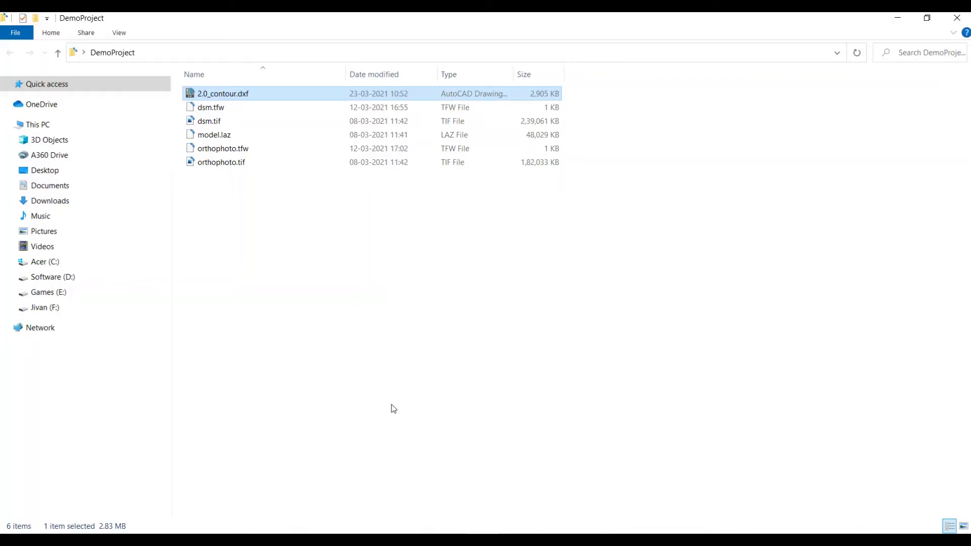
pyautogui.doubleClick(214, 95)
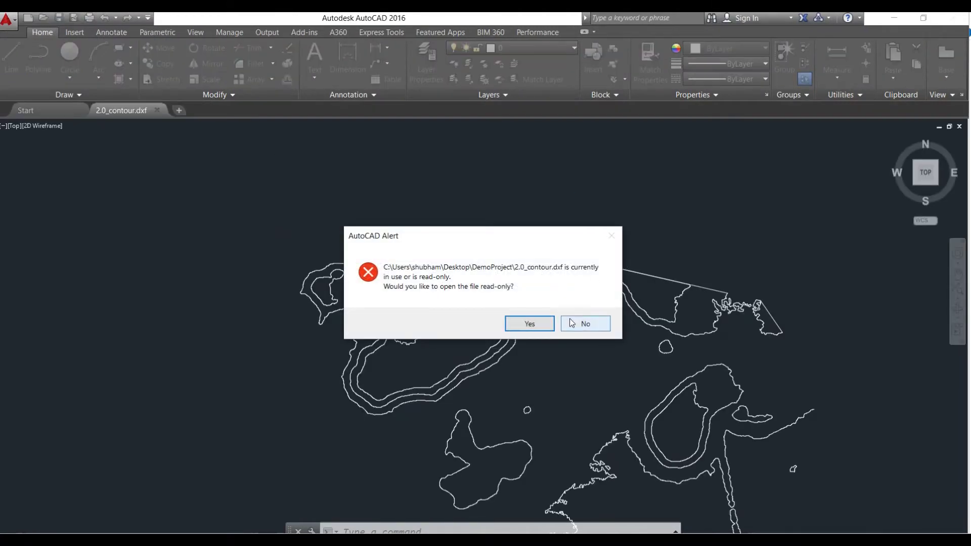
pyautogui.click(578, 322)
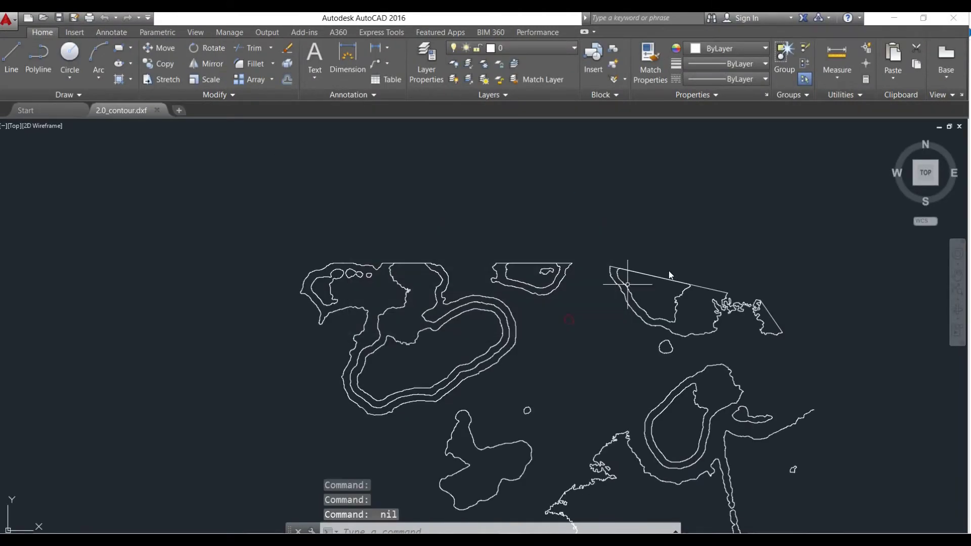
pyautogui.click(923, 169)
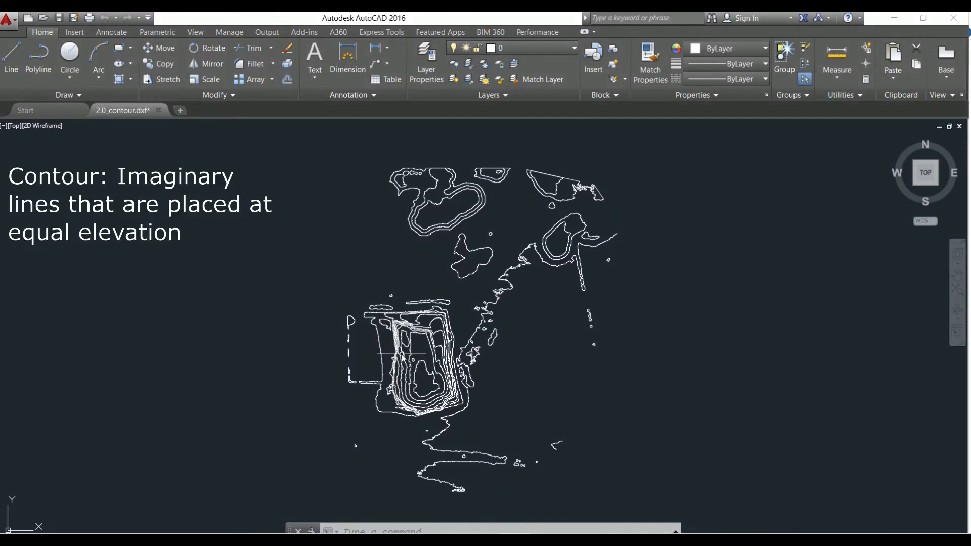
# Check the elevation of the third contour line from the west on the pit's steep western wall in its properties
pyautogui.scroll(5, 387, 347)
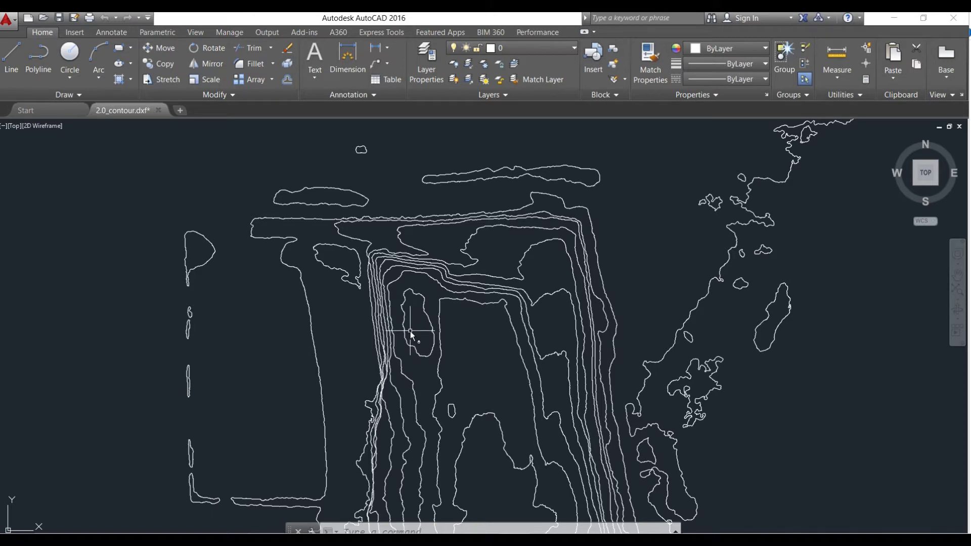
pyautogui.moveTo(388, 333)
pyautogui.scroll(5, 377, 338)
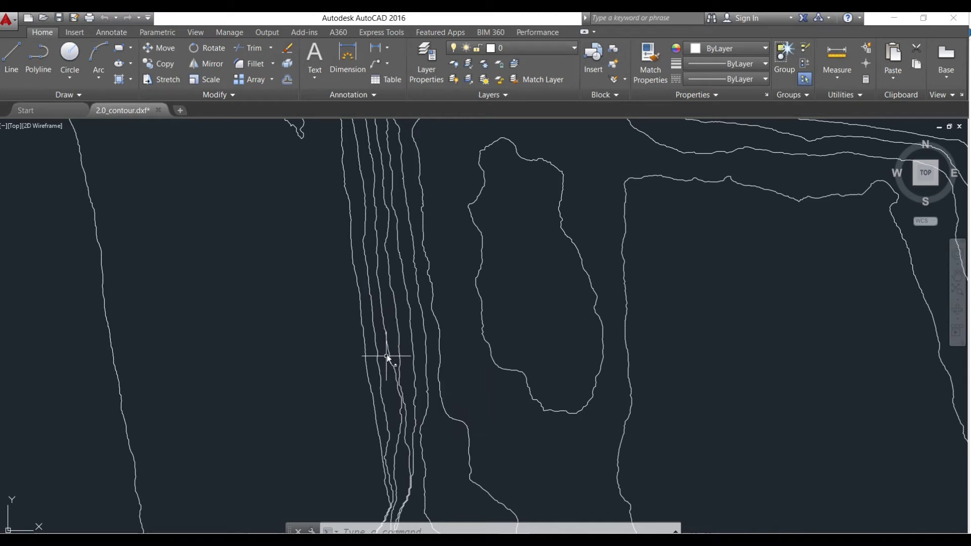
pyautogui.scroll(3, 386, 402)
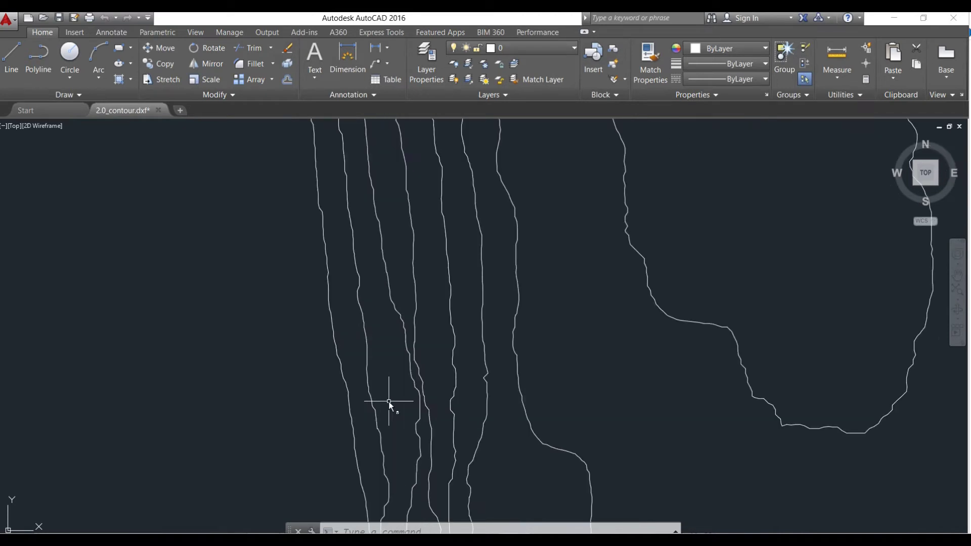
pyautogui.click(410, 371)
pyautogui.rightClick(411, 372)
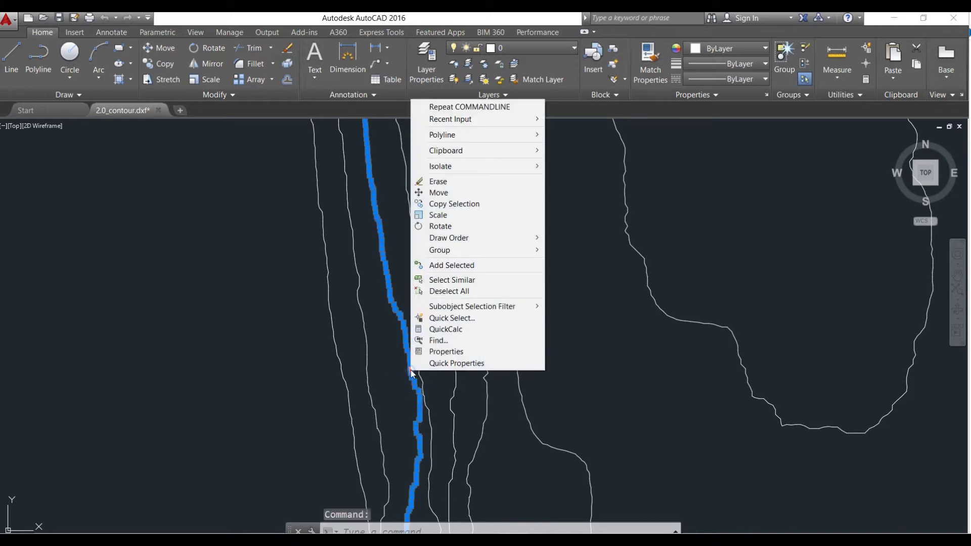
pyautogui.click(423, 351)
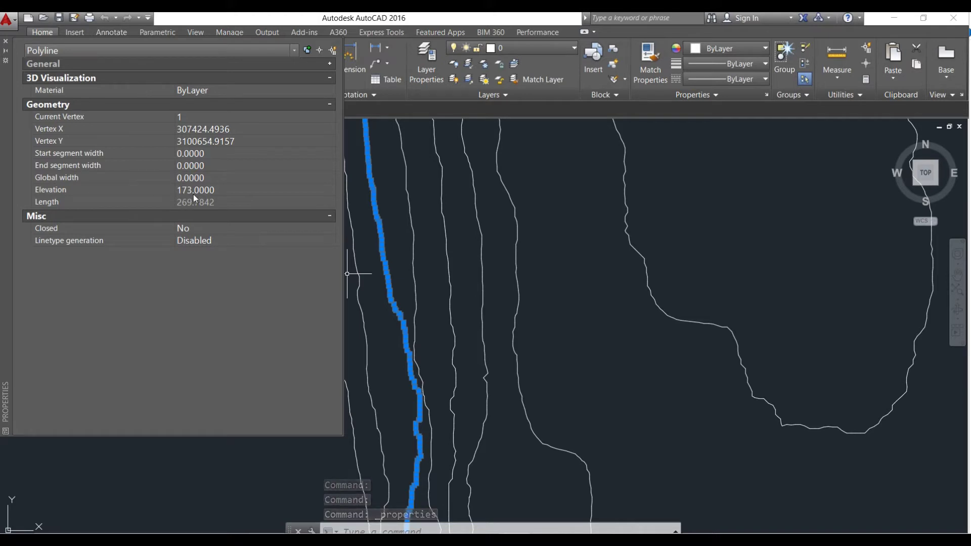
pyautogui.click(5, 42)
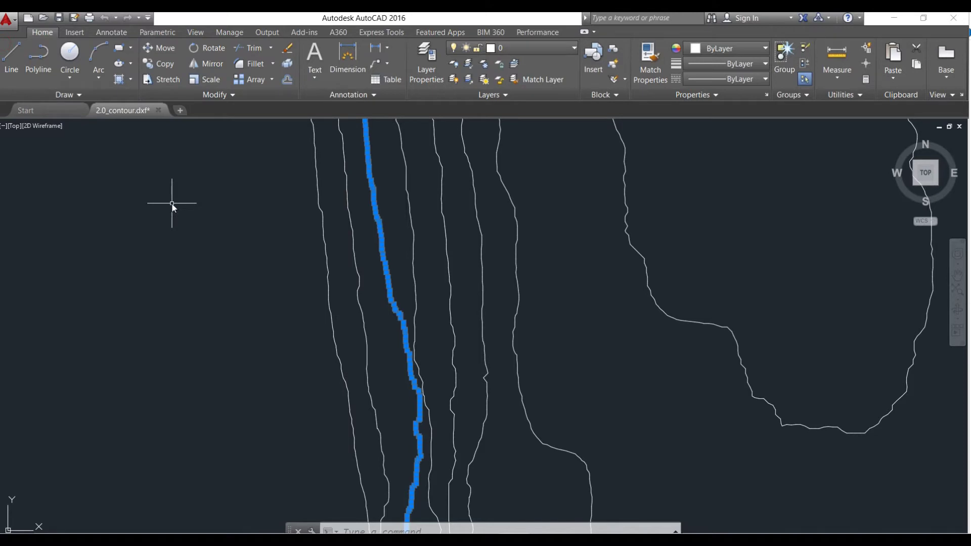
pyautogui.press('Escape')
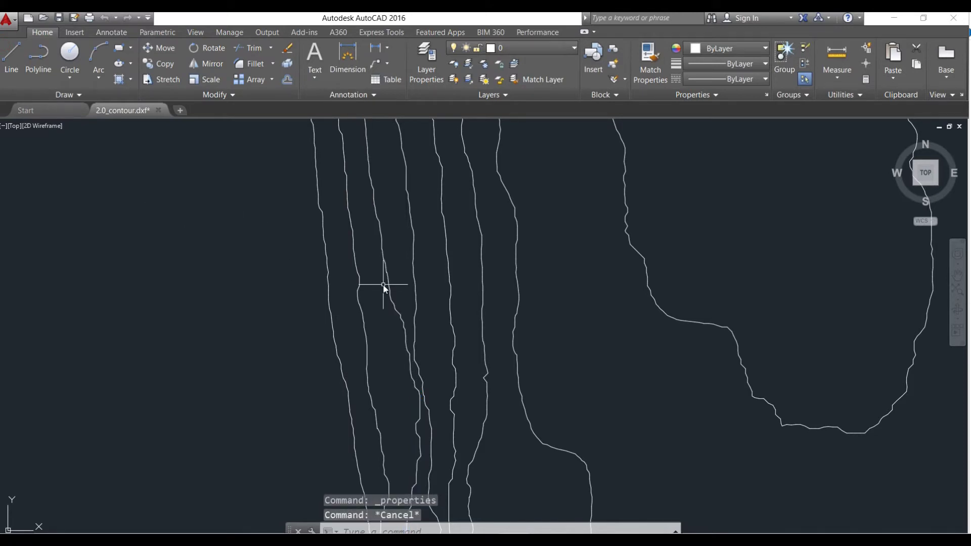
# Check the elevation of the neighbouring contour line immediately to the east, and clear the selection
pyautogui.click(415, 282)
pyautogui.rightClick(413, 281)
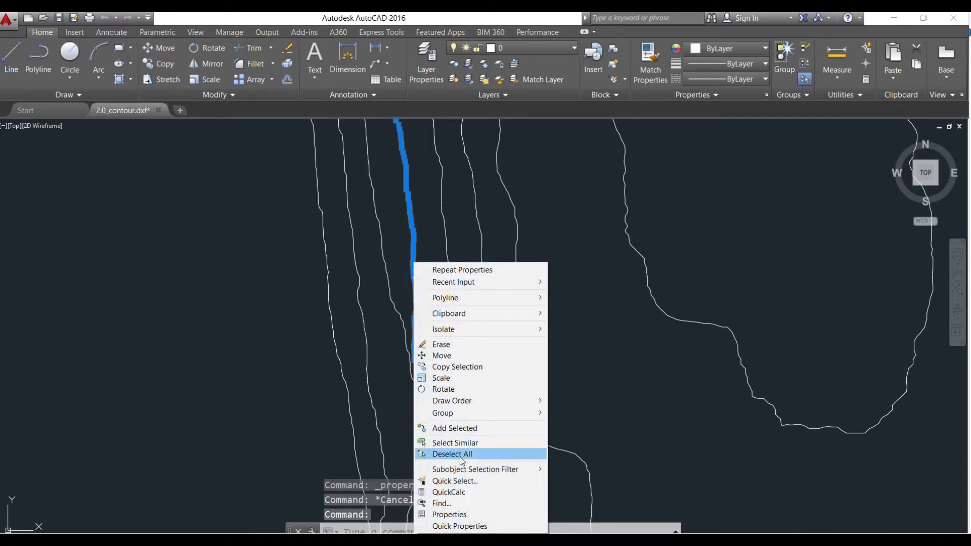
pyautogui.click(453, 513)
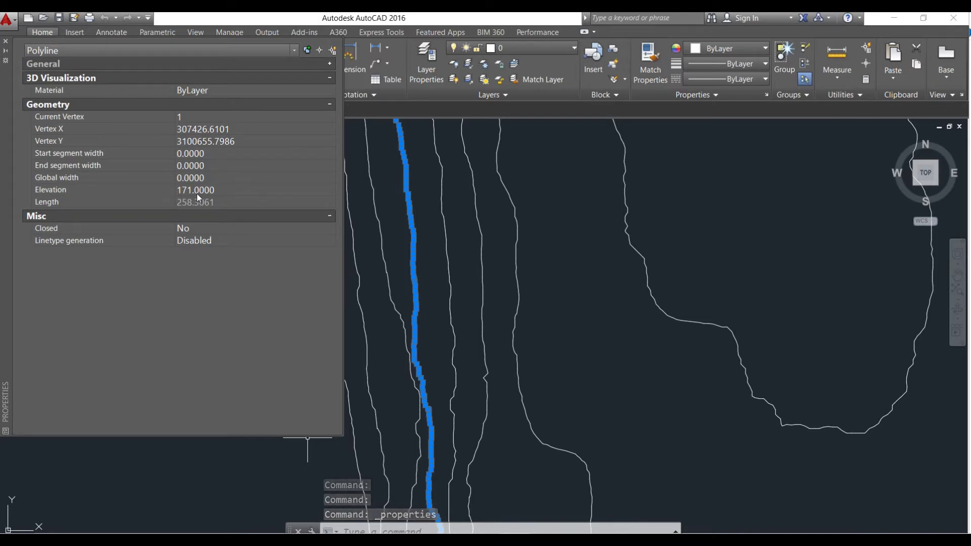
pyautogui.click(5, 41)
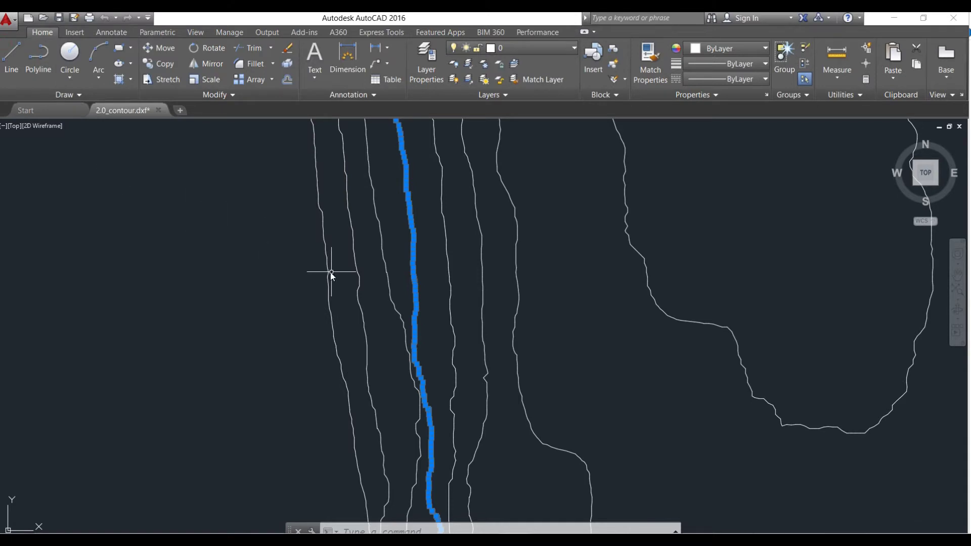
pyautogui.press('Escape')
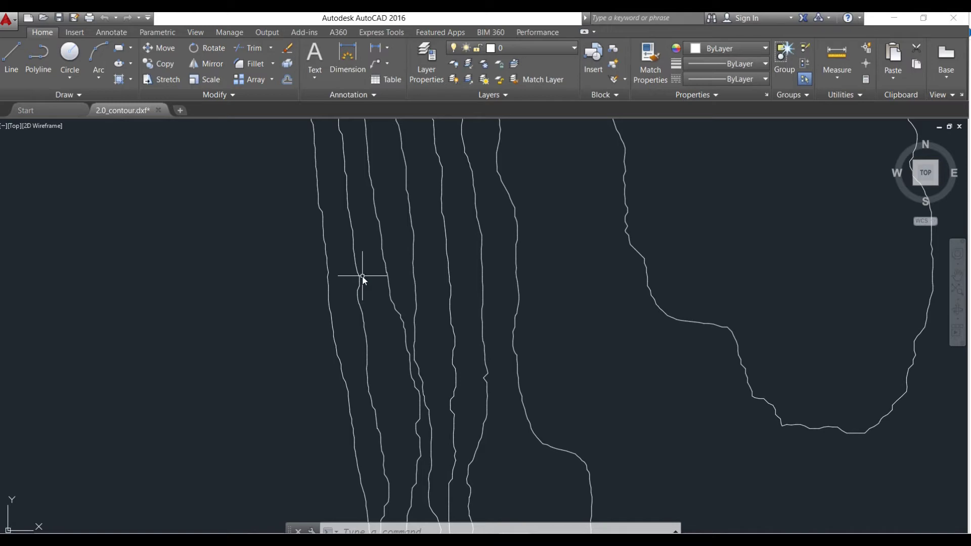
# Examine the closely spaced contours along the pit's western and southern edges for places where different elevations meet or cross
pyautogui.scroll(-3, 442, 295)
pyautogui.scroll(-3, 532, 303)
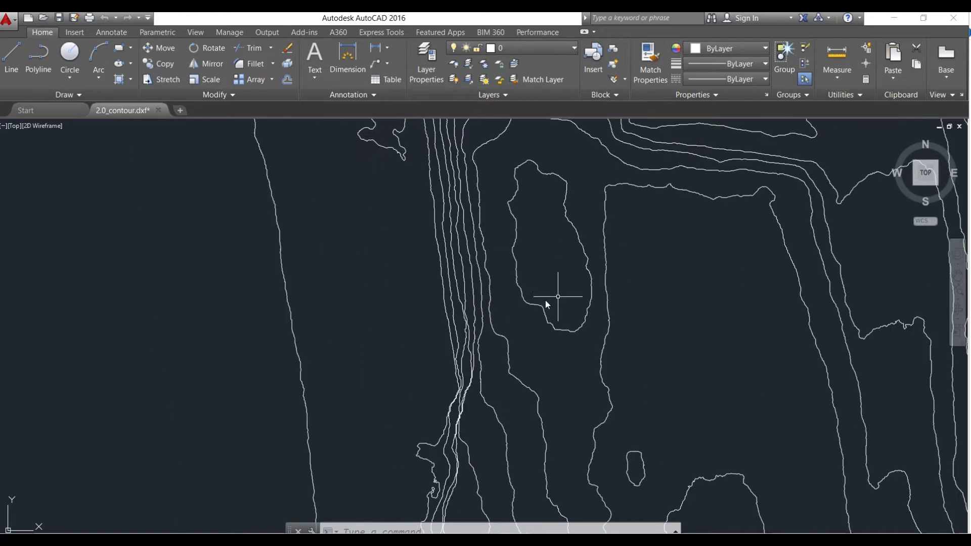
pyautogui.click(927, 183)
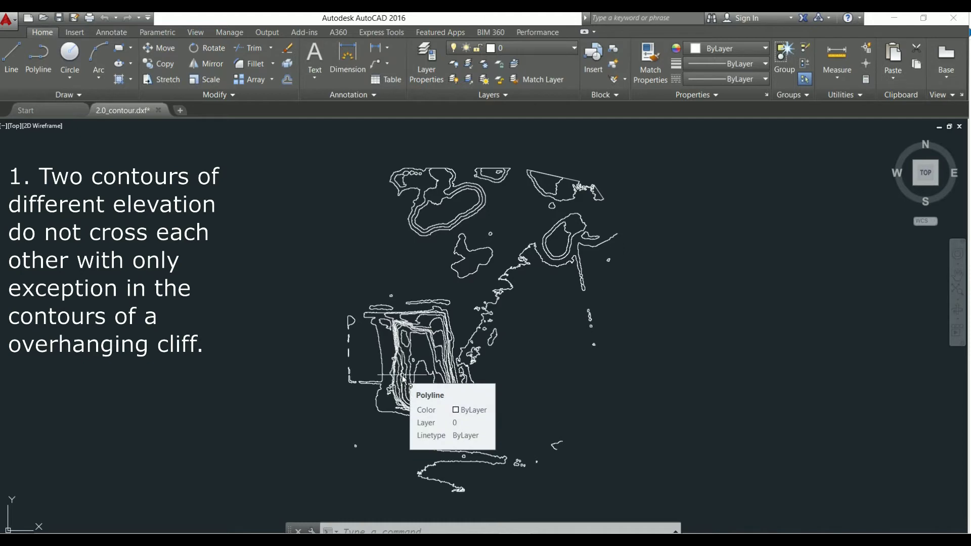
pyautogui.scroll(6, 403, 377)
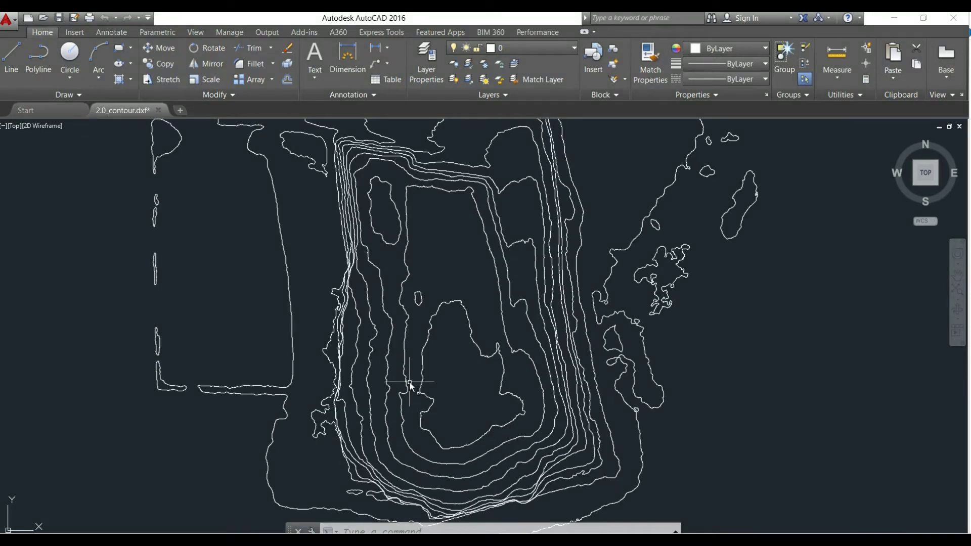
pyautogui.scroll(4, 384, 369)
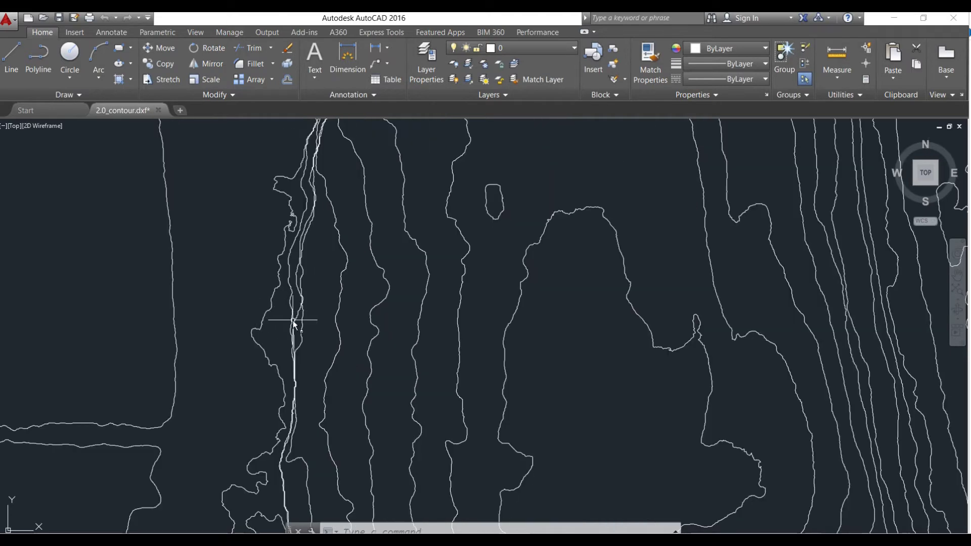
pyautogui.scroll(5, 293, 320)
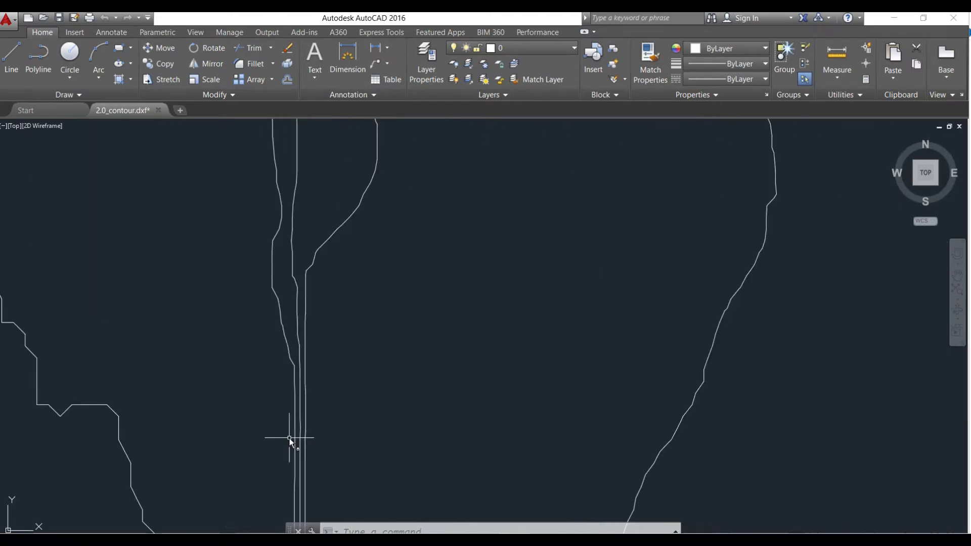
pyautogui.scroll(2, 289, 438)
pyautogui.scroll(-8, 306, 423)
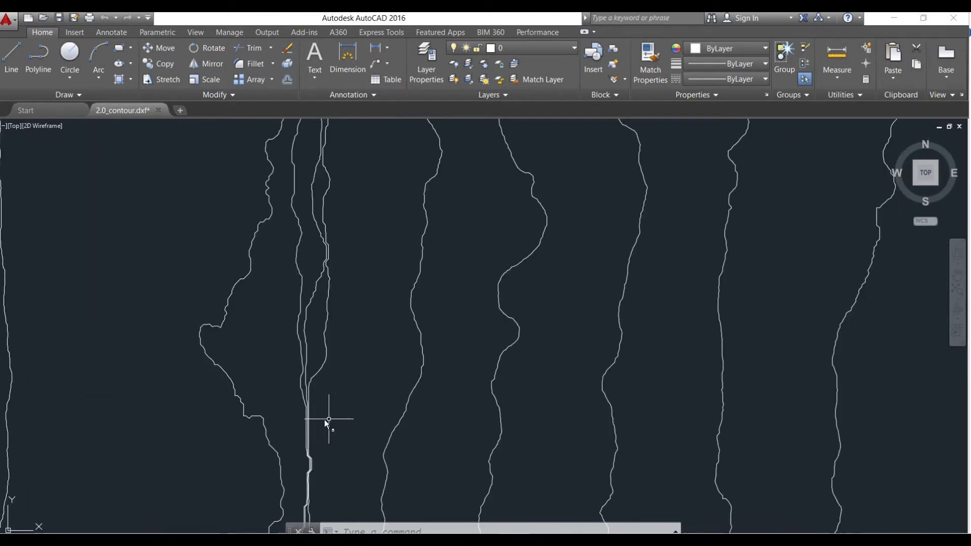
pyautogui.scroll(-3, 618, 304)
pyautogui.scroll(8, 485, 457)
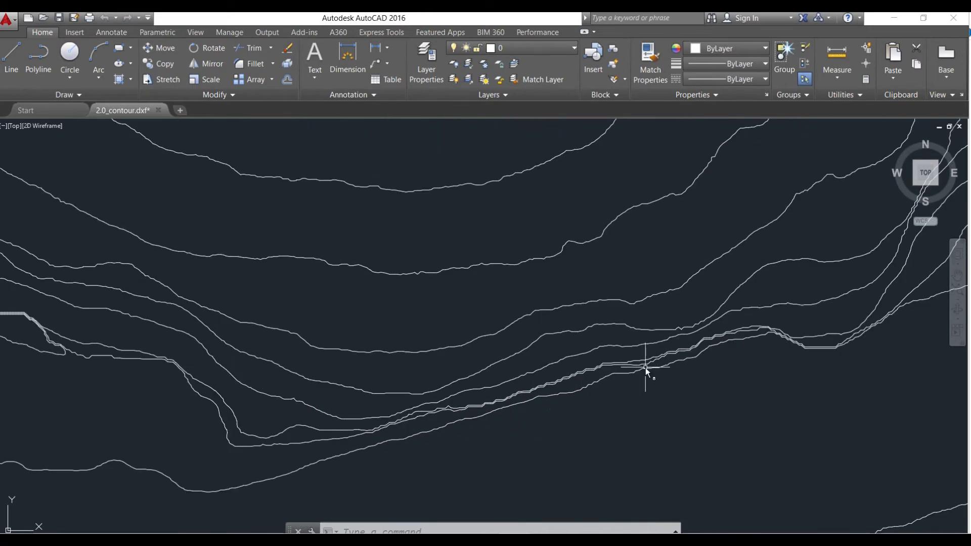
pyautogui.moveTo(645, 368)
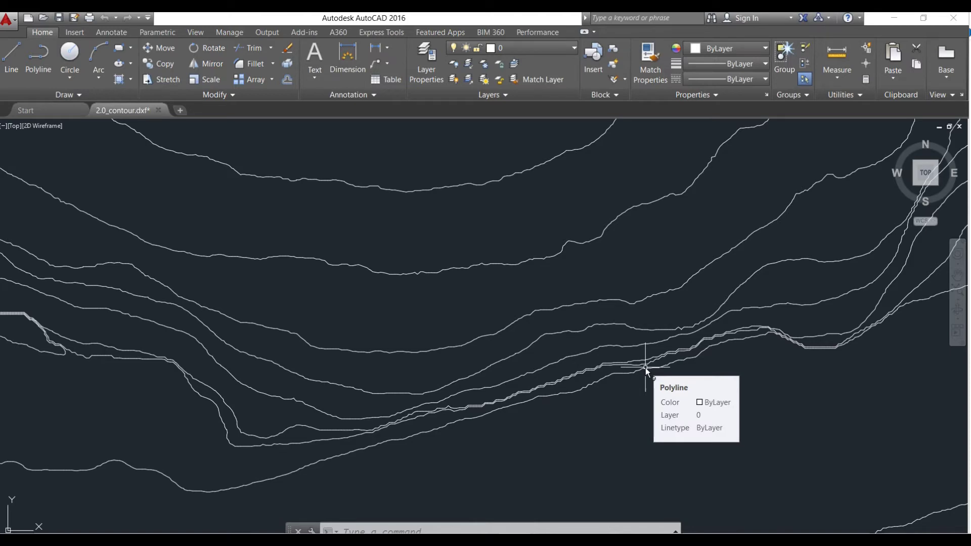
pyautogui.scroll(-3, 657, 360)
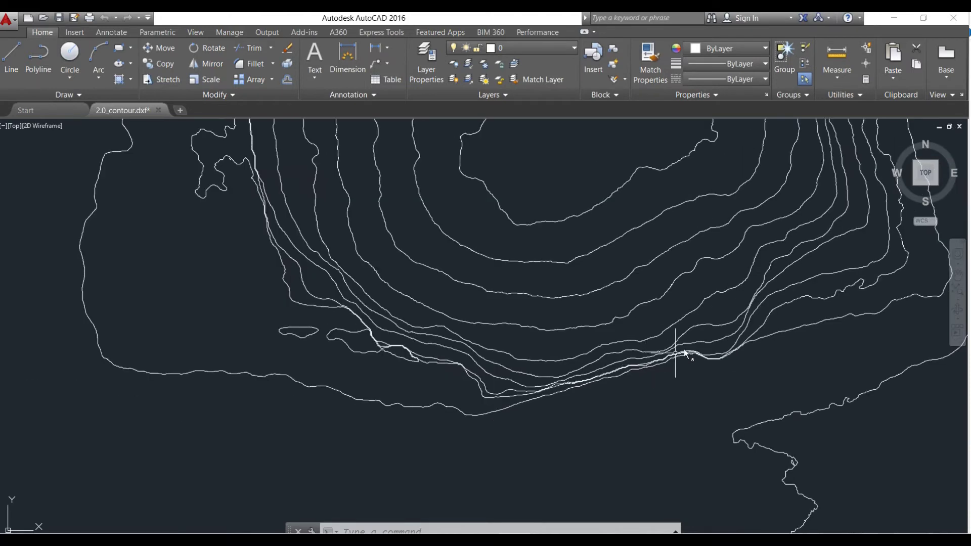
pyautogui.scroll(-5, 683, 349)
# Examine the closed, irregular contour north of the pit as an example of points at equal elevation
pyautogui.click(923, 173)
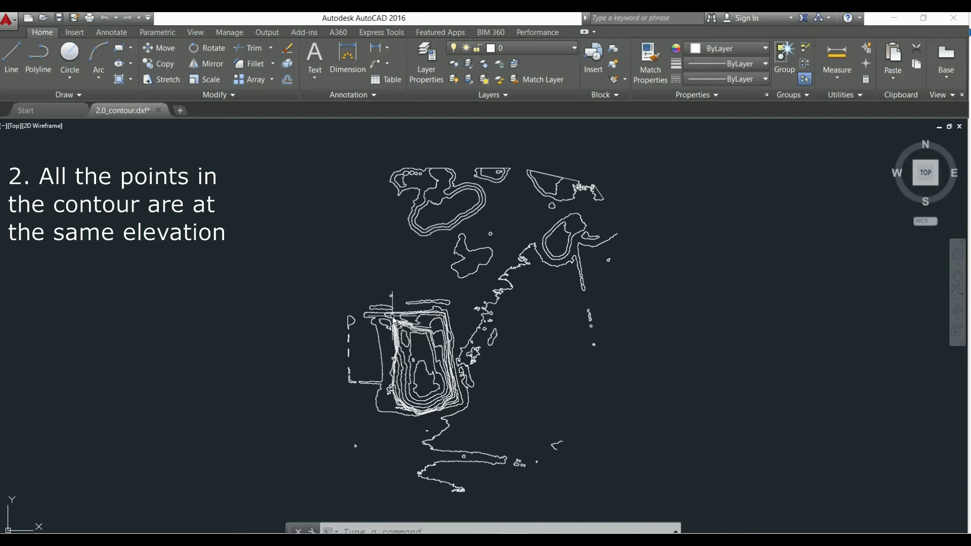
pyautogui.scroll(5, 460, 303)
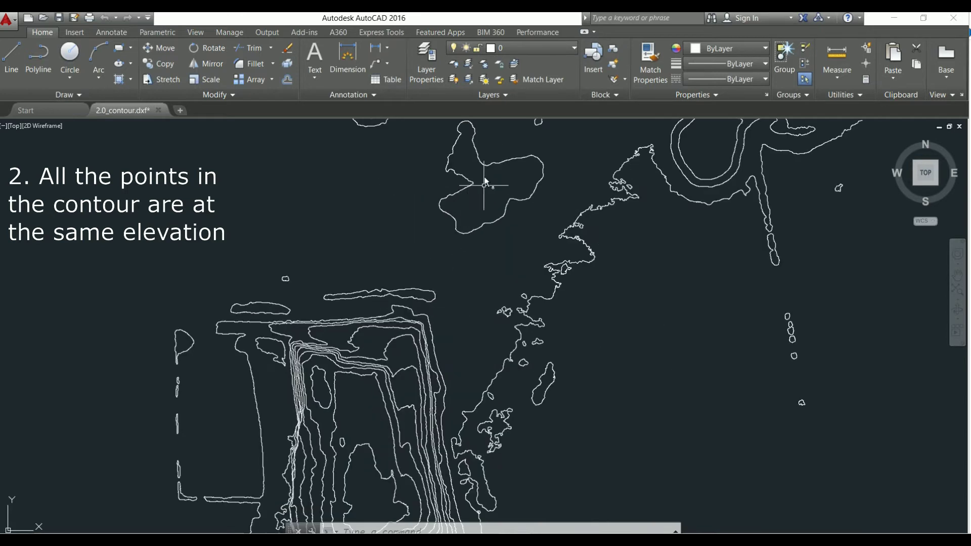
pyautogui.scroll(6, 465, 162)
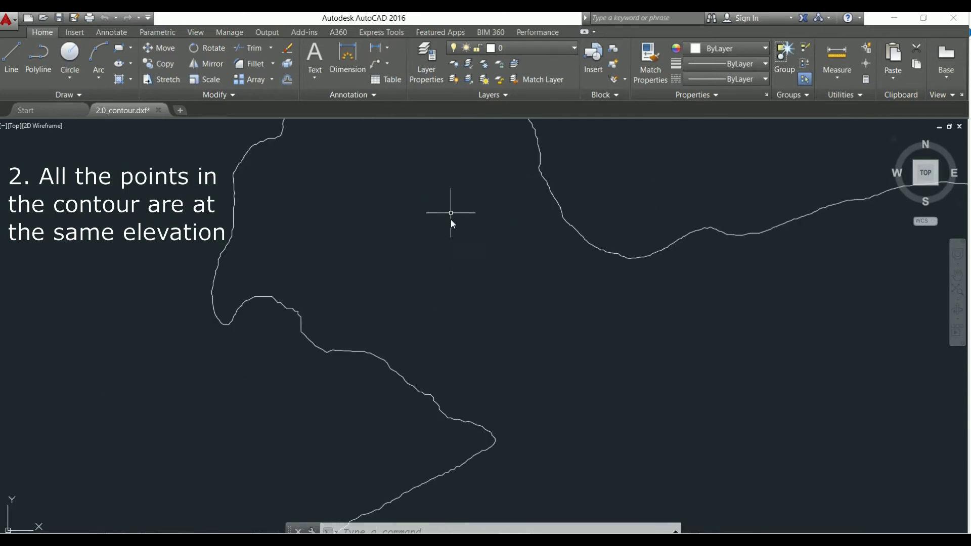
pyautogui.scroll(-5, 587, 228)
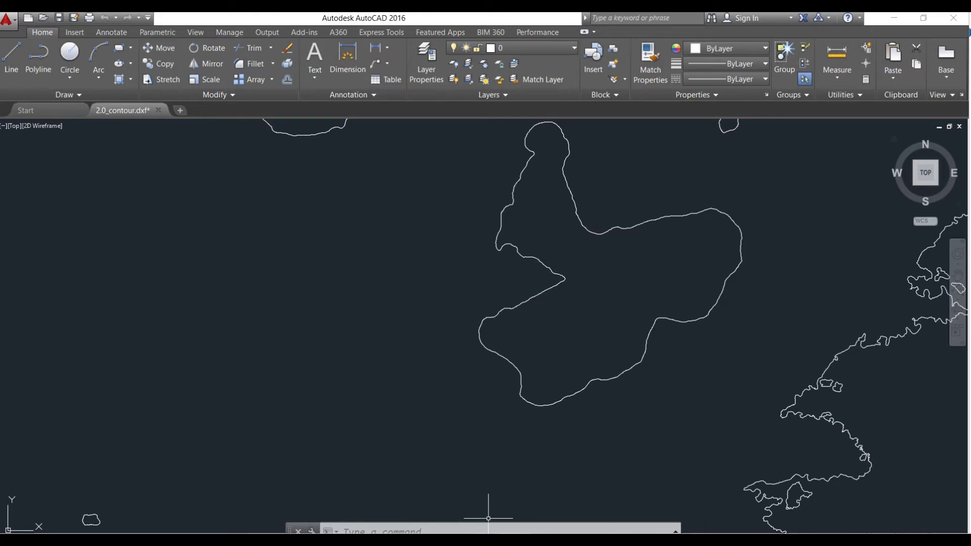
pyautogui.scroll(-6, 574, 423)
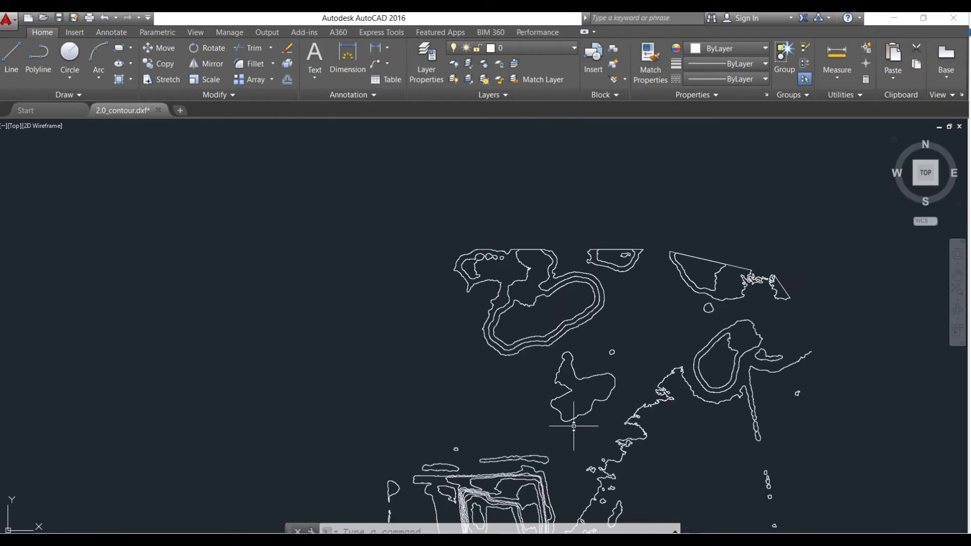
pyautogui.scroll(4, 568, 418)
pyautogui.click(926, 178)
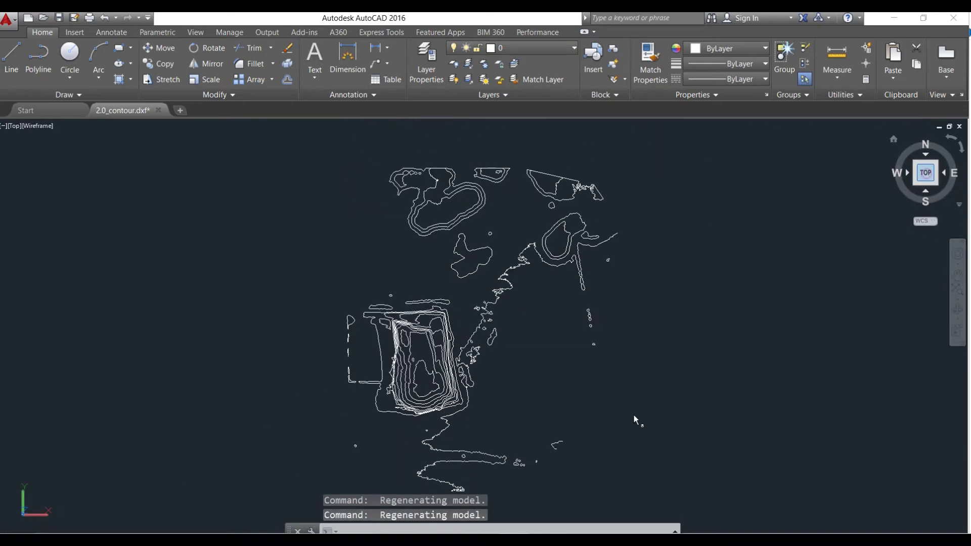
# Identify the coordinates of a point on the upper part of the closed irregular contour north of the pit with the ID command
pyautogui.click(571, 529)
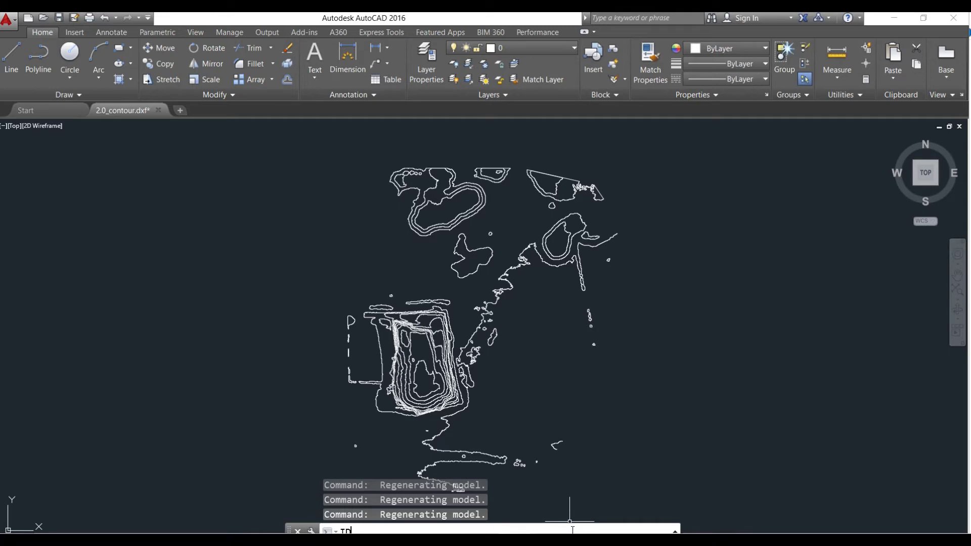
pyautogui.write('ID')
pyautogui.press('Return')
pyautogui.scroll(2, 438, 271)
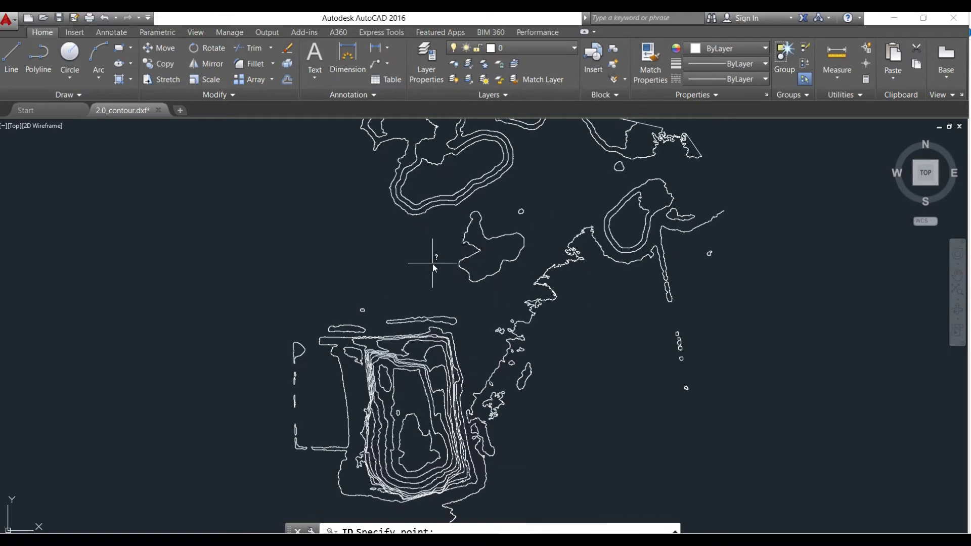
pyautogui.click(482, 237)
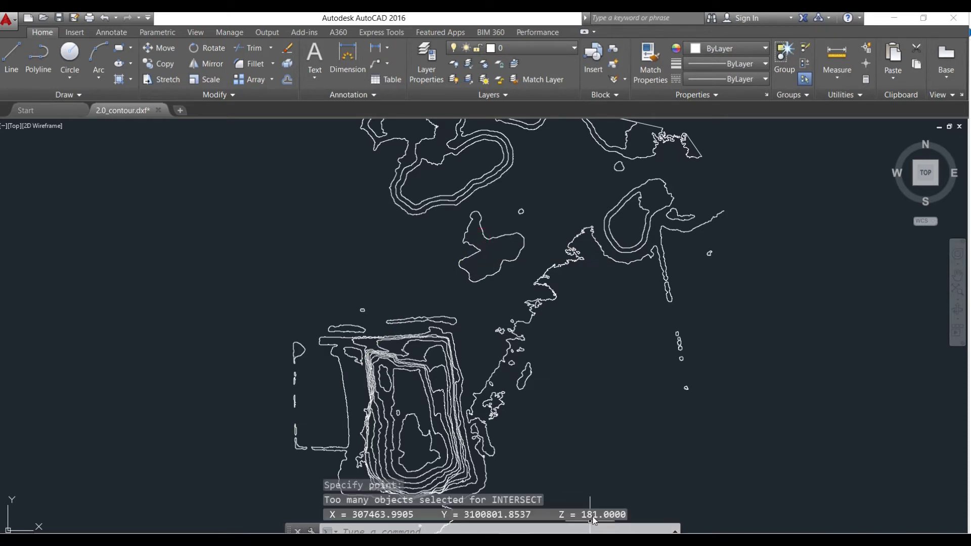
# Identify the coordinates of a second point on the southern edge of the same closed contour
pyautogui.click(571, 529)
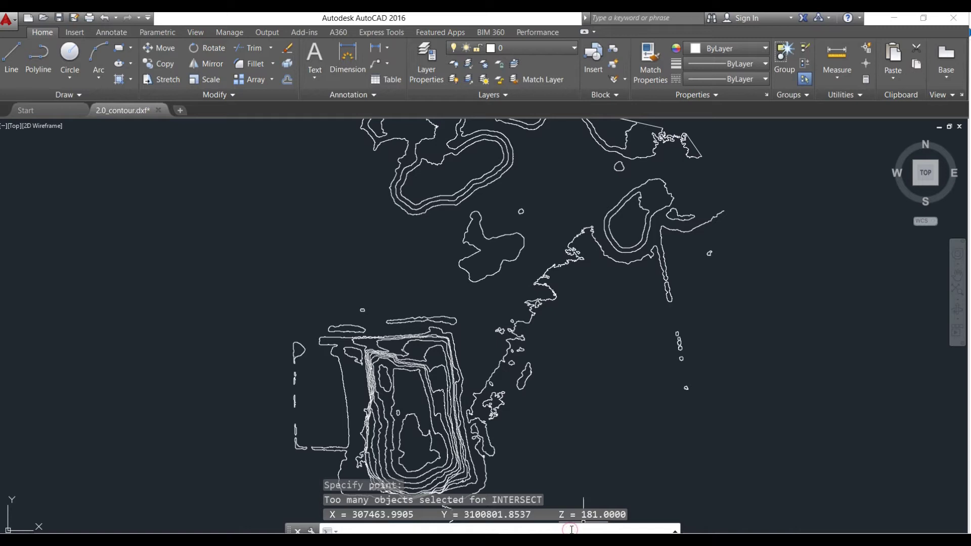
pyautogui.press('Return')
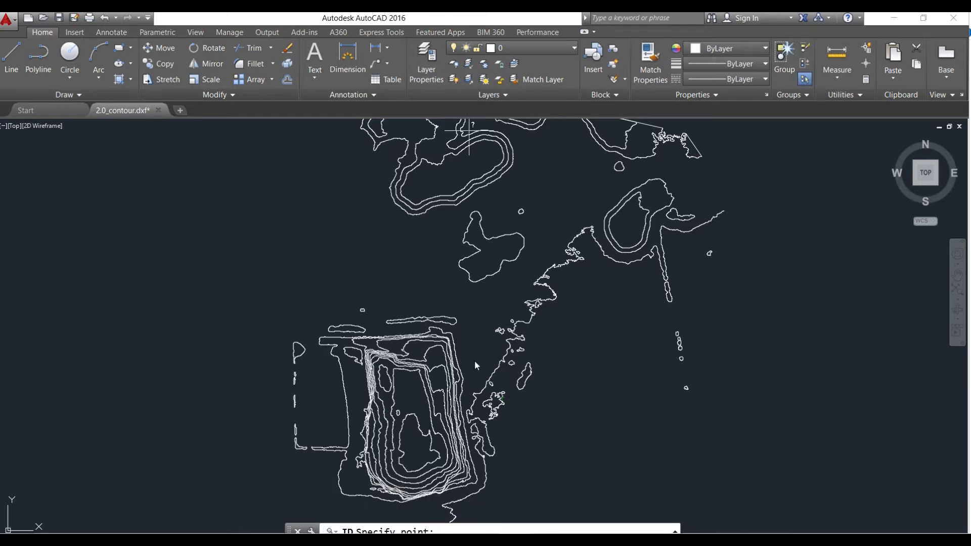
pyautogui.click(488, 278)
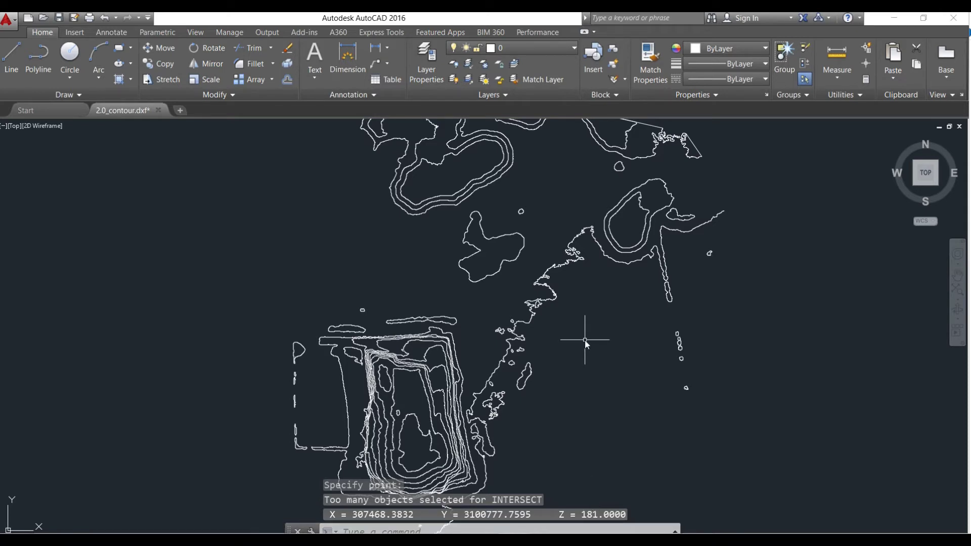
# Create a new layer named orthomosaic
pyautogui.scroll(-5, 585, 339)
pyautogui.click(923, 173)
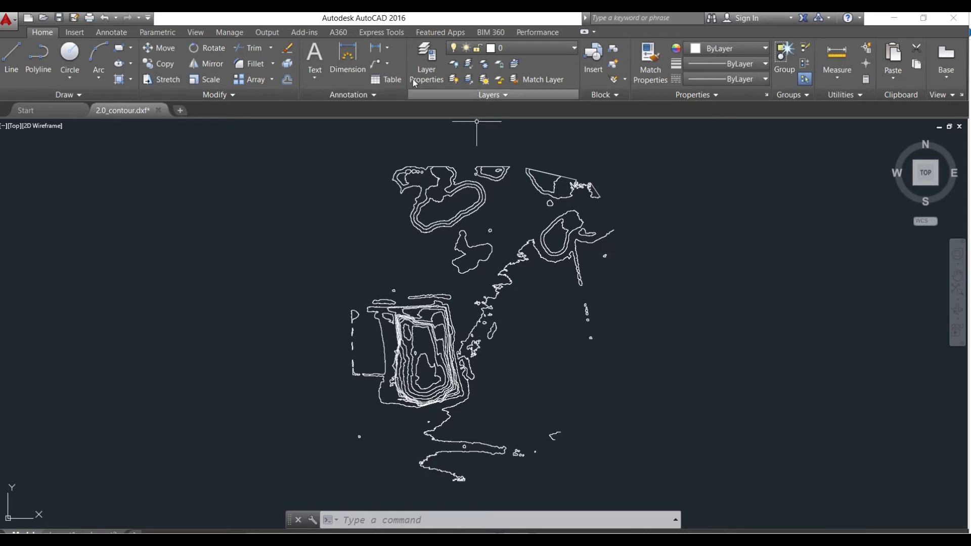
pyautogui.click(425, 60)
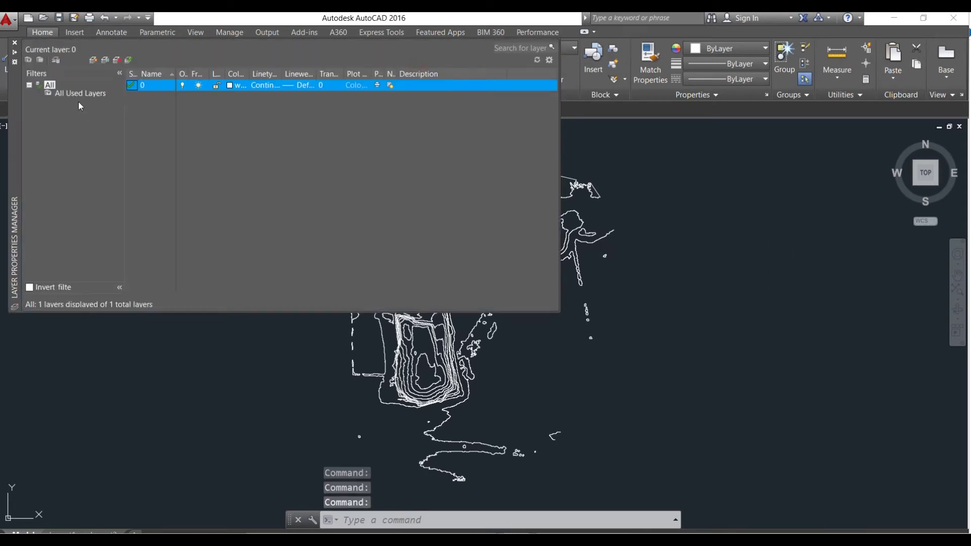
pyautogui.click(92, 61)
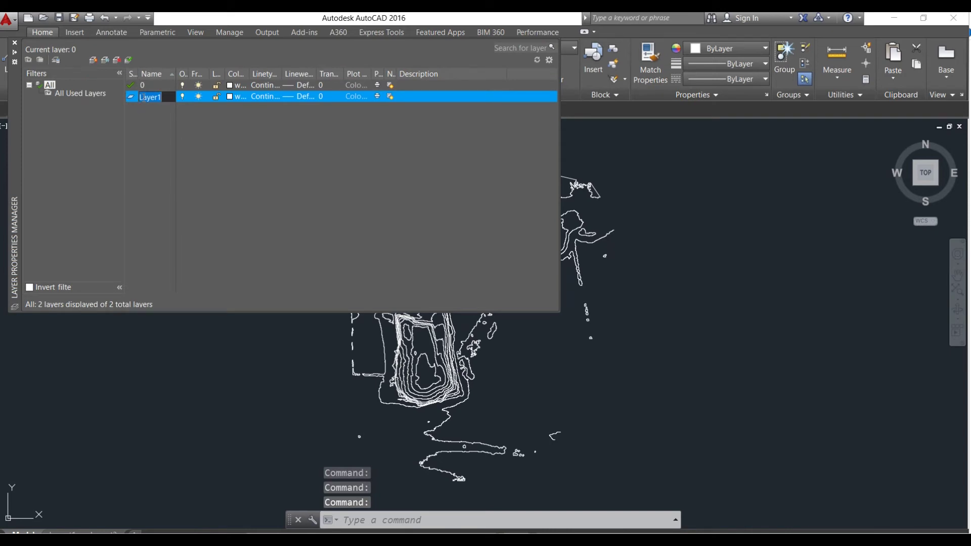
pyautogui.write('orthom')
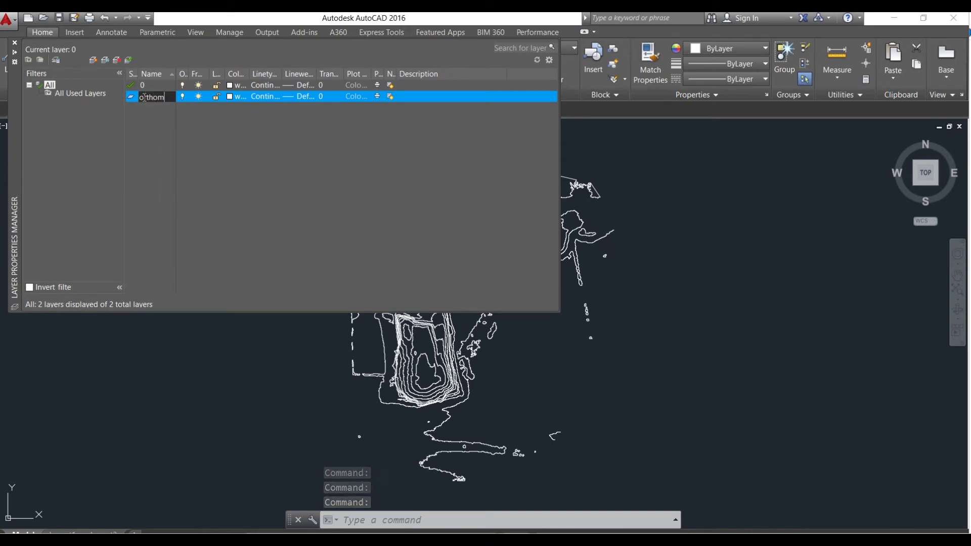
pyautogui.write('osaic')
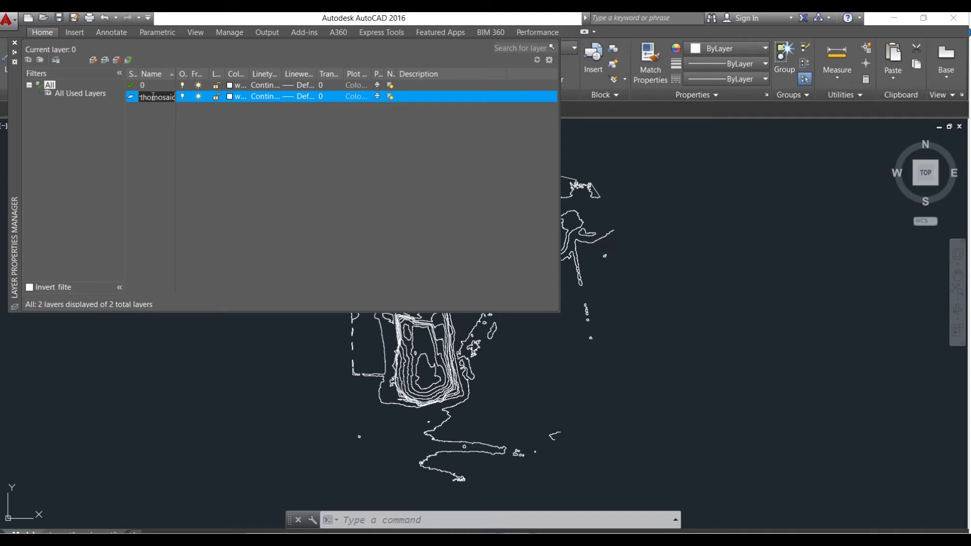
pyautogui.press('Return')
# Set the orthomosaic layer's transparency to 60 and make it the current layer
pyautogui.click(323, 97)
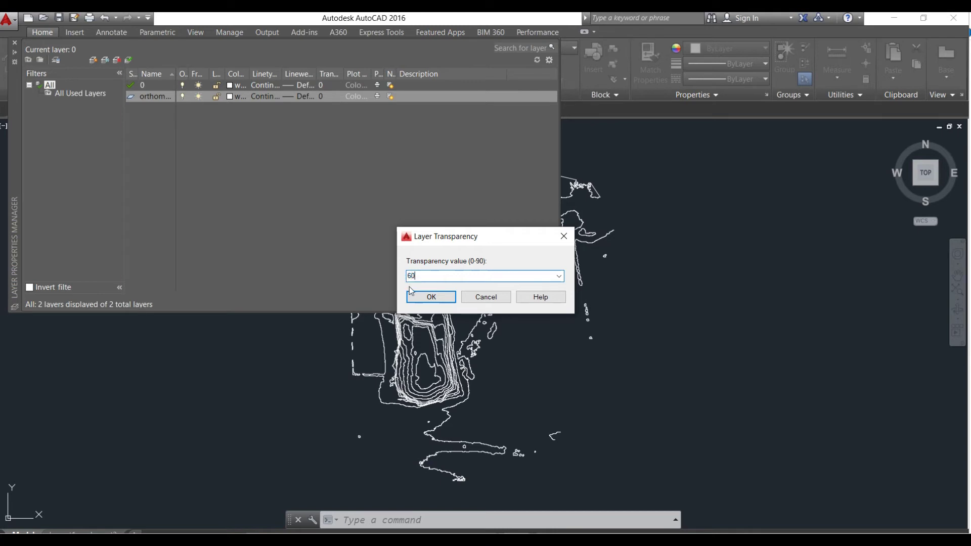
pyautogui.click(418, 296)
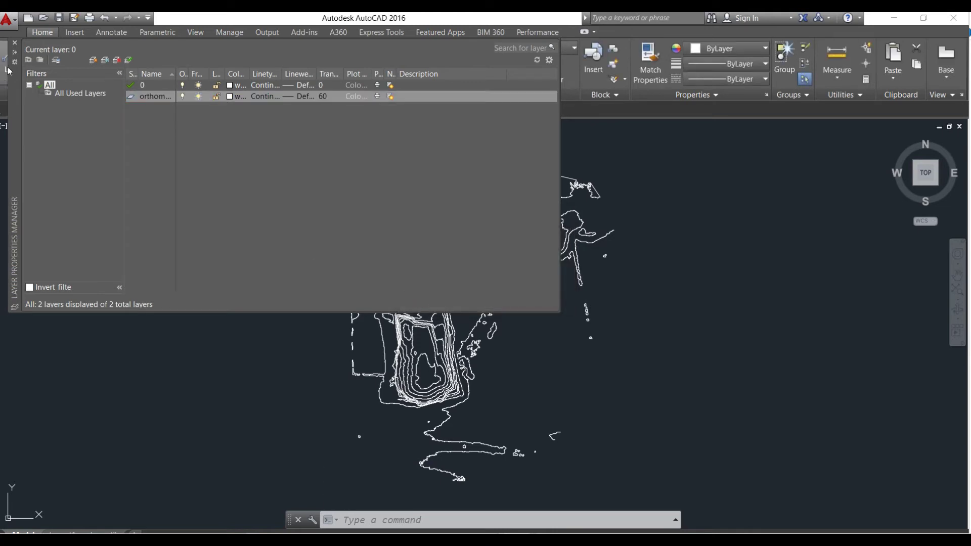
pyautogui.doubleClick(130, 98)
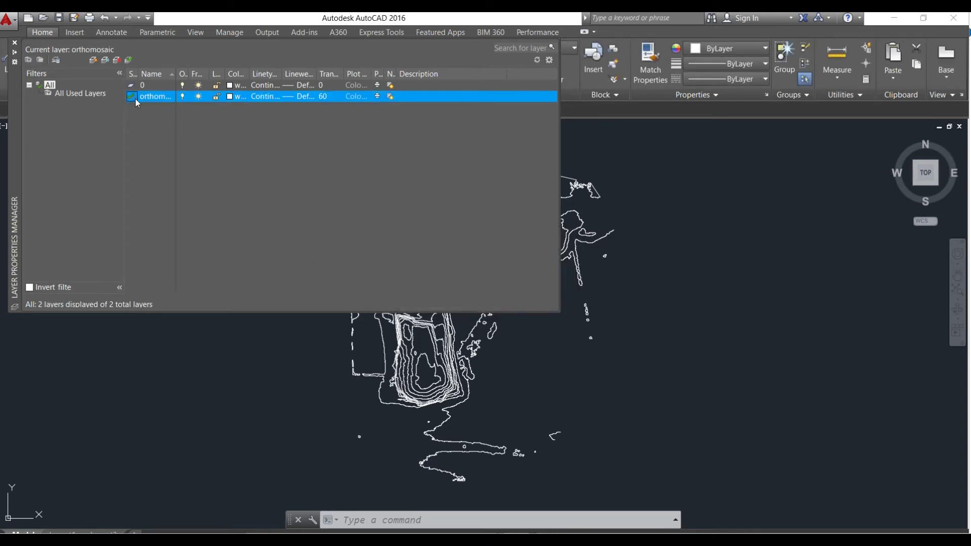
pyautogui.click(17, 45)
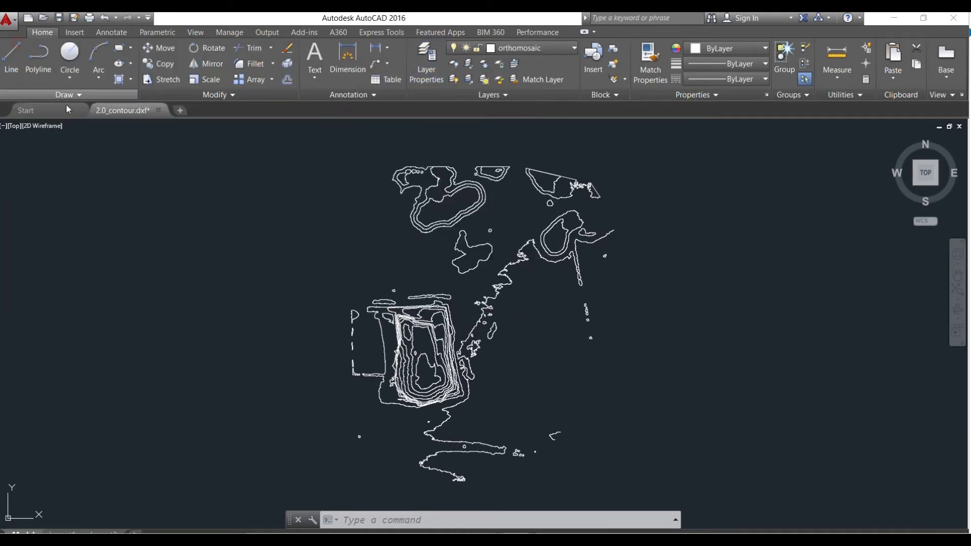
# Insert the orthophoto image from the DemoProject folder over the contours, placing, scaling and rotating it freehand
pyautogui.hotkey('alt', 'Tab')
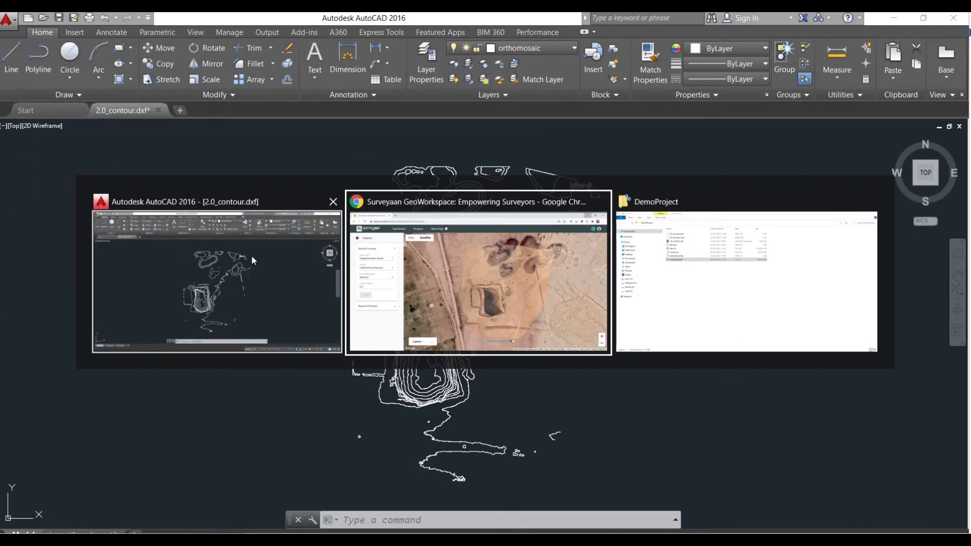
pyautogui.press('Tab')
pyautogui.moveTo(212, 191)
pyautogui.mouseDown()
pyautogui.moveTo(275, 242)
pyautogui.moveTo(504, 509)
pyautogui.moveTo(506, 531)
pyautogui.moveTo(510, 506)
pyautogui.moveTo(445, 496)
pyautogui.moveTo(316, 390)
pyautogui.mouseUp()
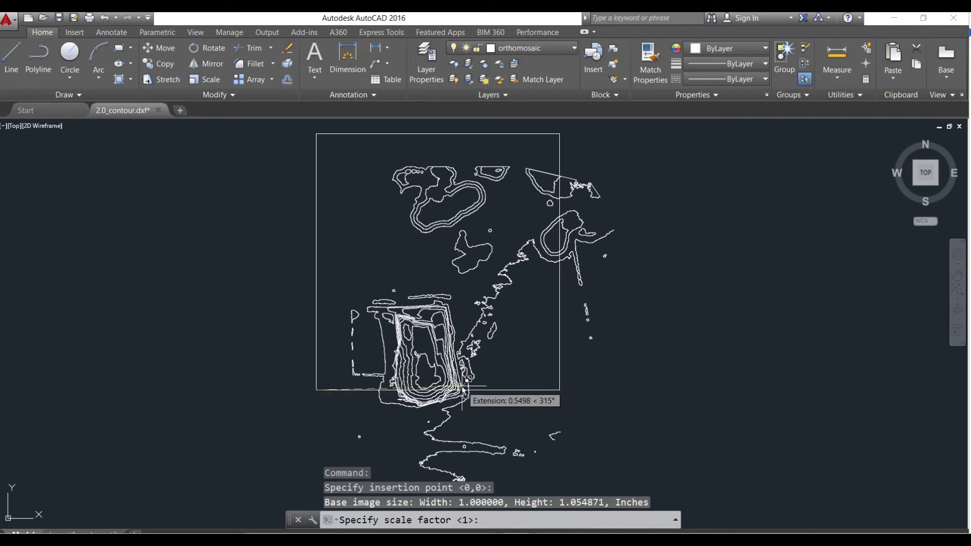
pyautogui.click(559, 397)
pyautogui.click(466, 401)
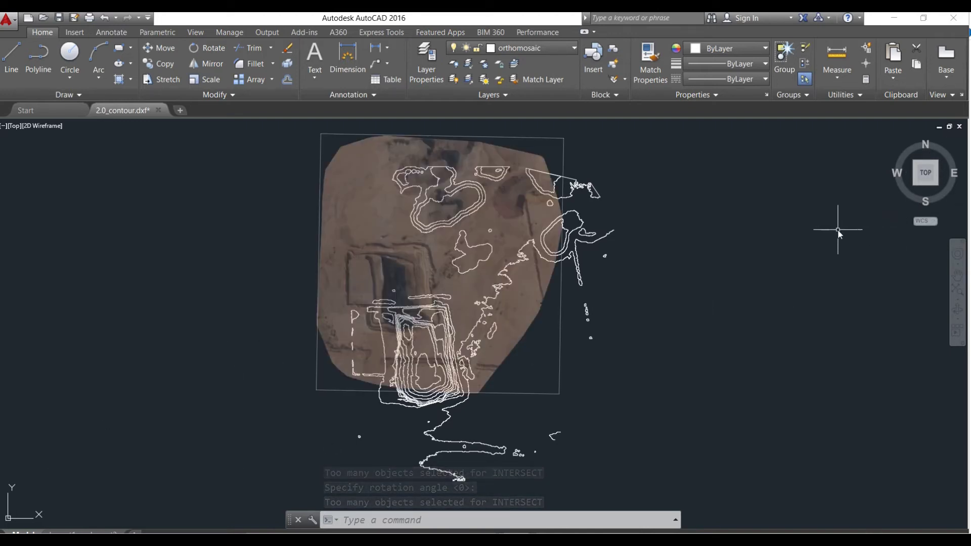
# Reposition and scale the orthophoto to its georeferenced location with the GEOREFIMG command
pyautogui.click(927, 174)
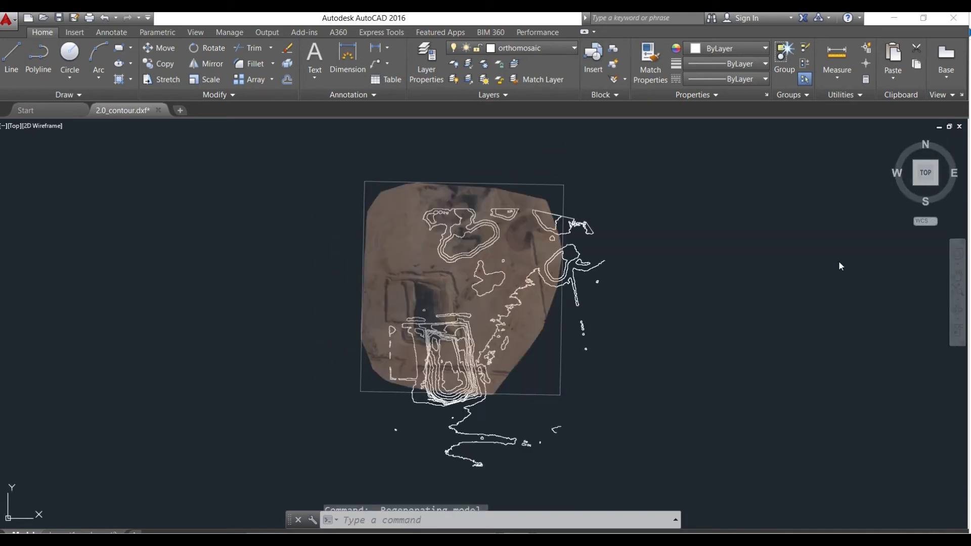
pyautogui.click(505, 519)
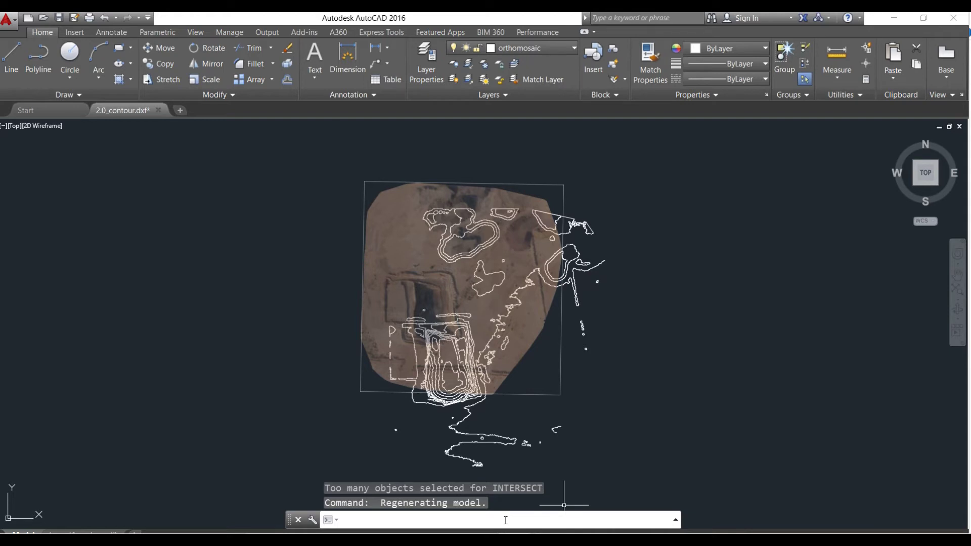
pyautogui.write('GEOREFIMG')
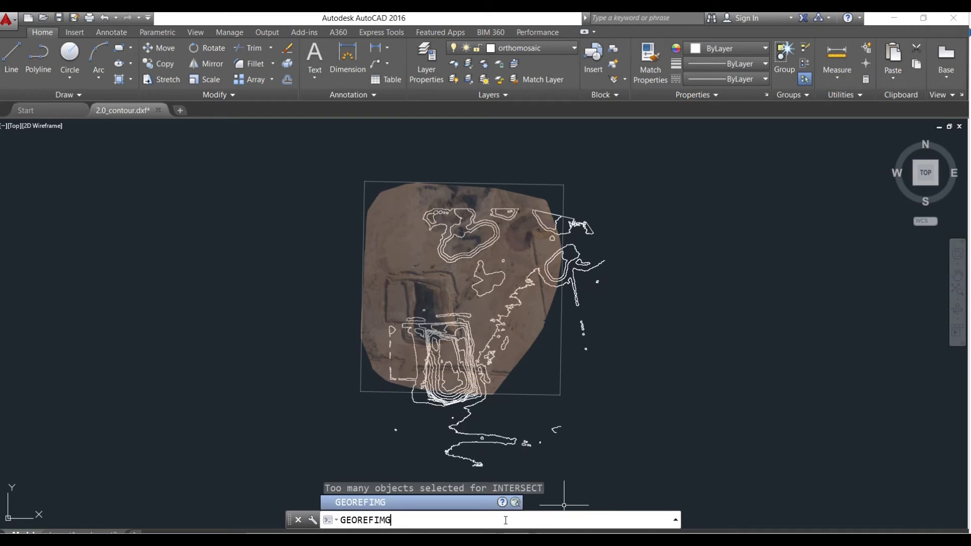
pyautogui.press('Return')
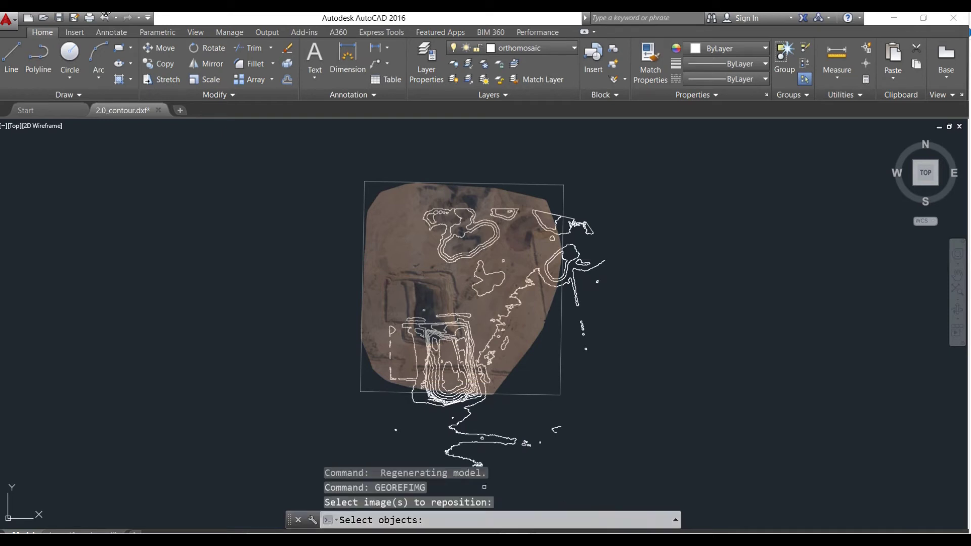
pyautogui.click(365, 186)
pyautogui.press('Return')
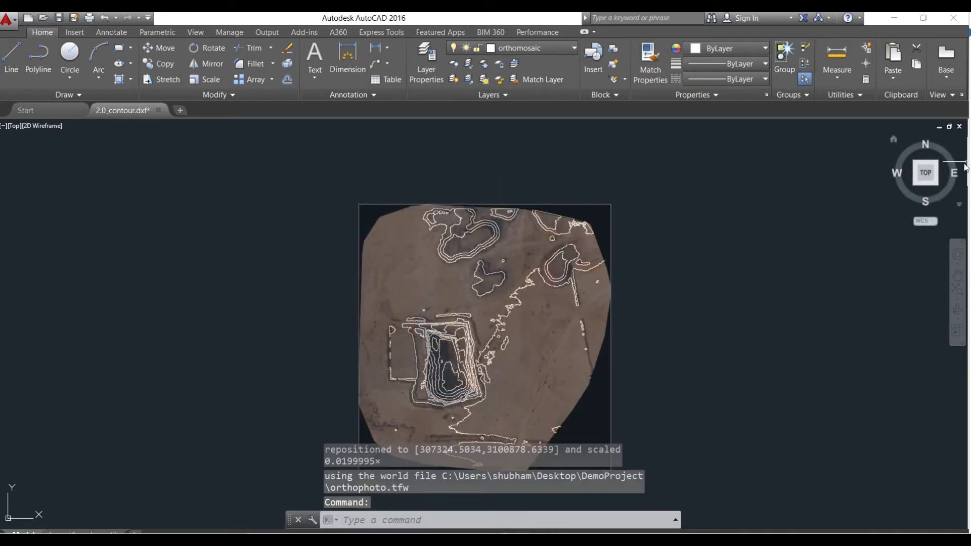
pyautogui.click(927, 178)
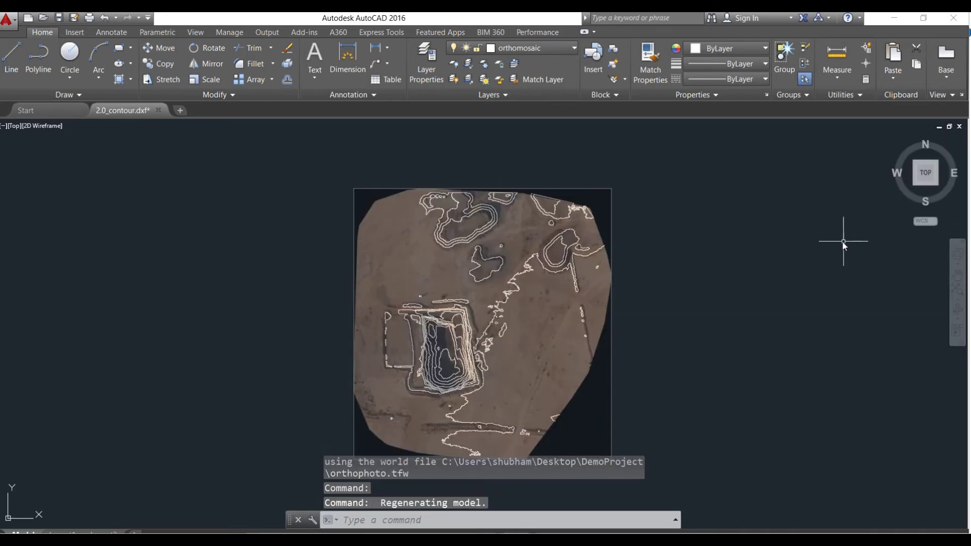
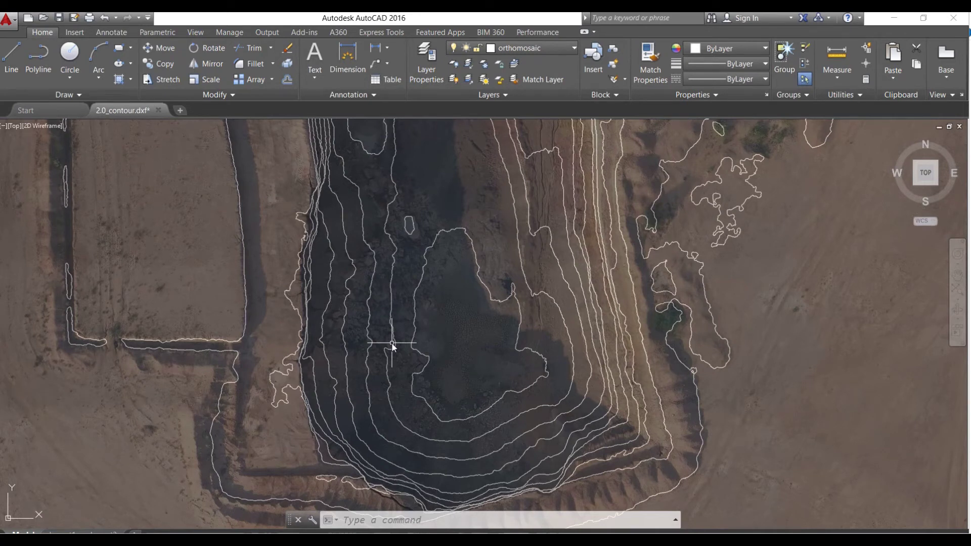
# Check the elevation of the fourth contour outward from the pit floor on its western side in the properties, and clear the selection
pyautogui.click(344, 346)
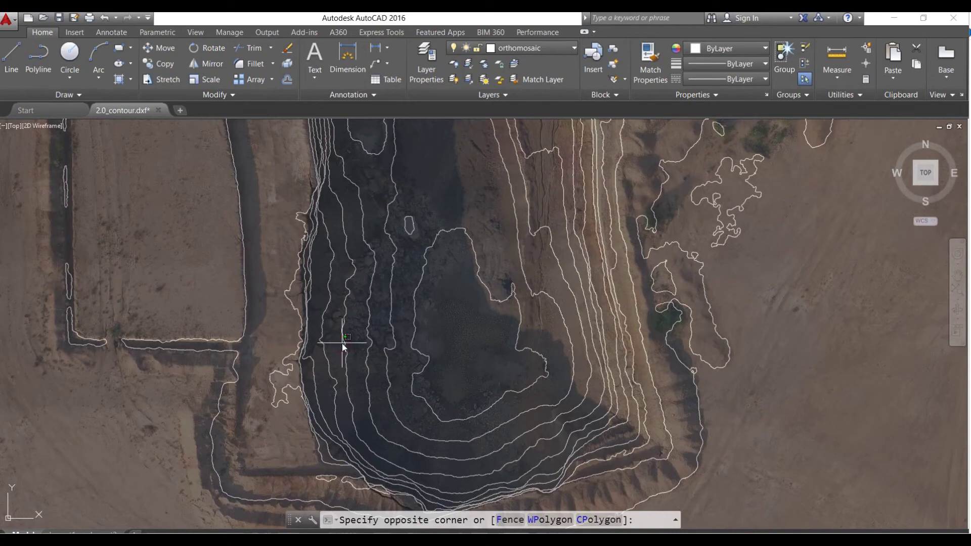
pyautogui.press('Escape')
pyautogui.click(342, 338)
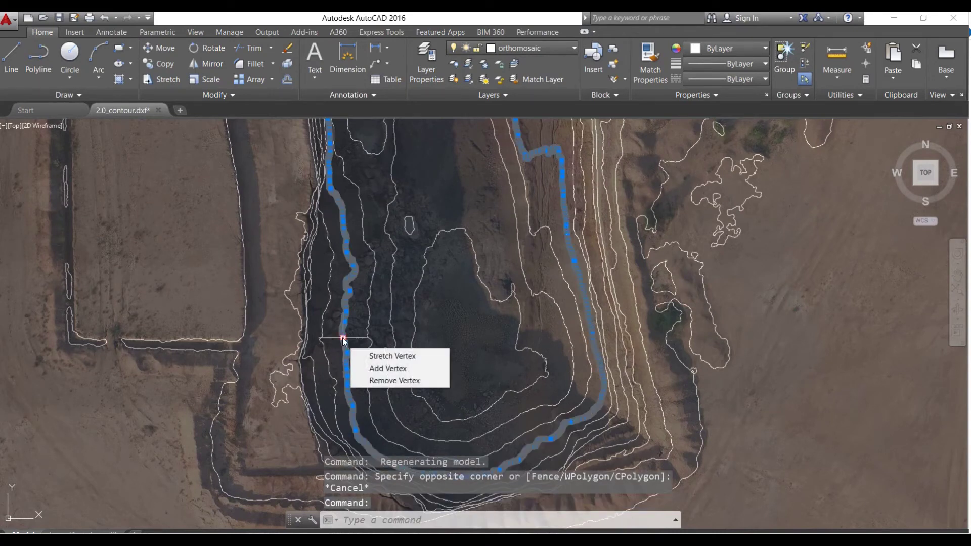
pyautogui.rightClick(342, 338)
pyautogui.click(358, 318)
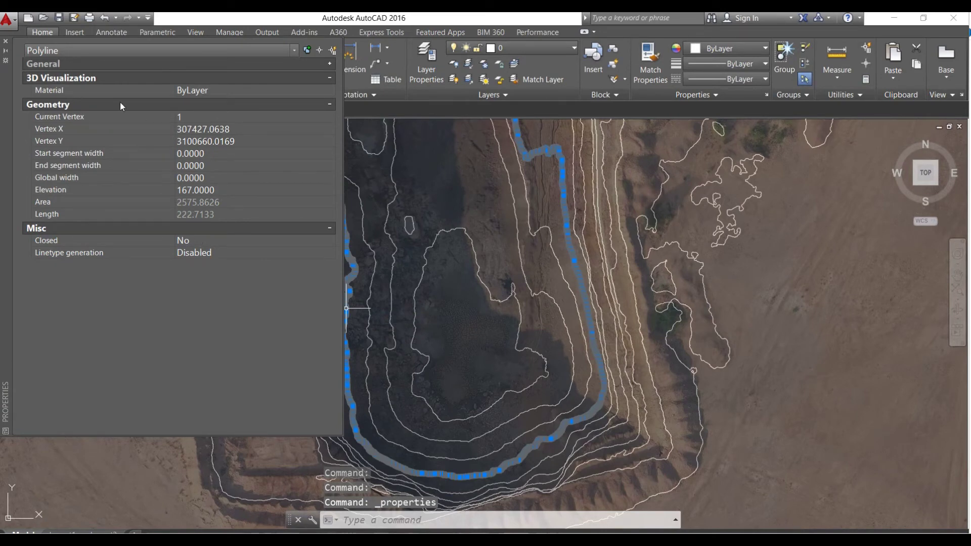
pyautogui.click(5, 41)
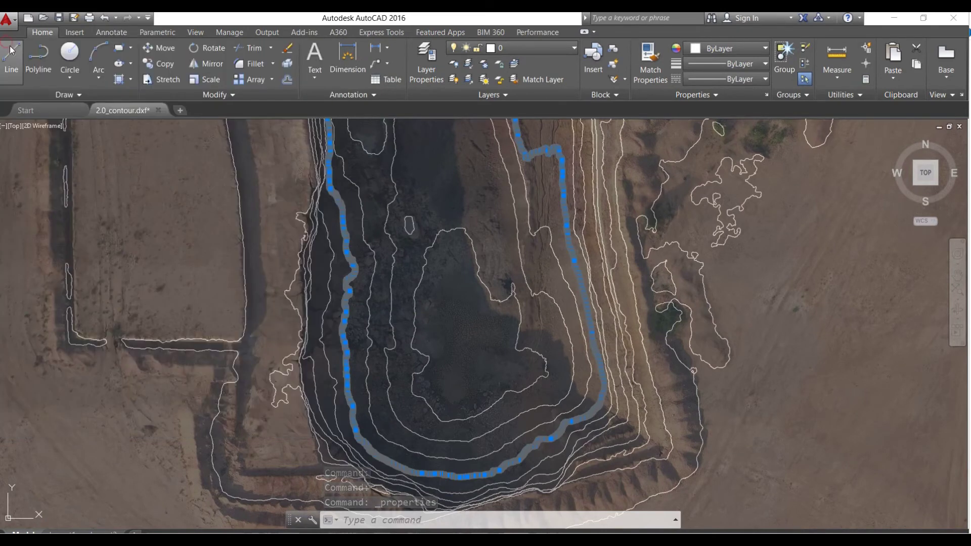
pyautogui.press('Escape')
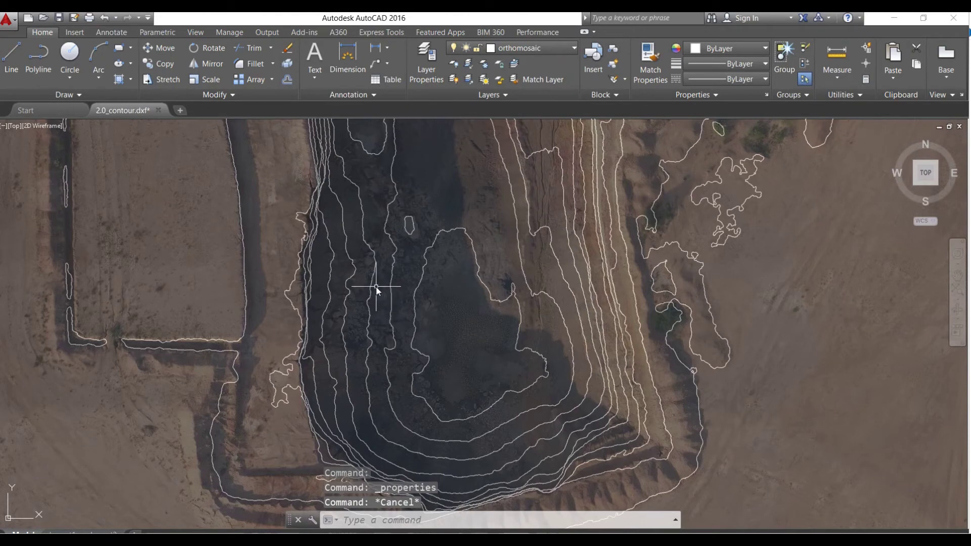
# Check the elevation of the third contour outward from the pit floor on its western side, and clear the selection
pyautogui.click(371, 289)
pyautogui.rightClick(371, 287)
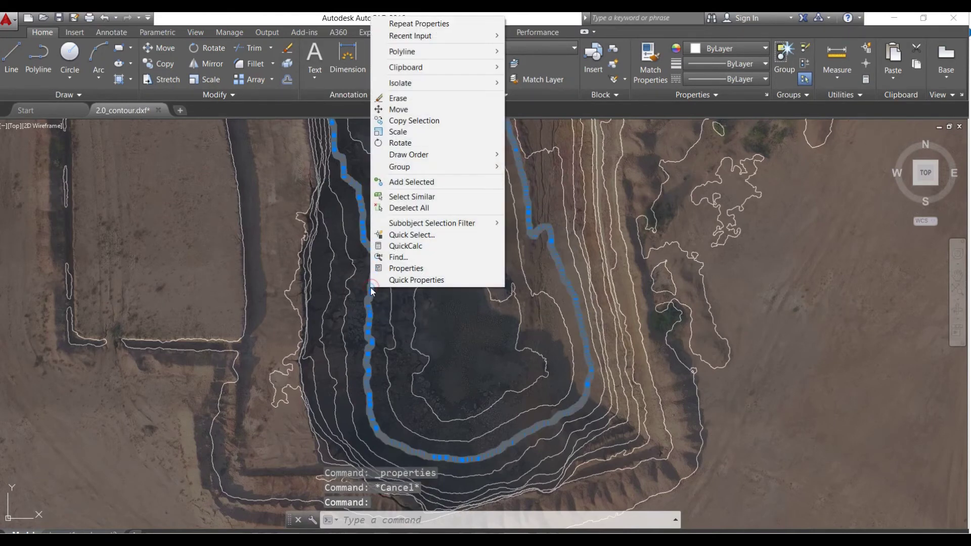
pyautogui.click(378, 269)
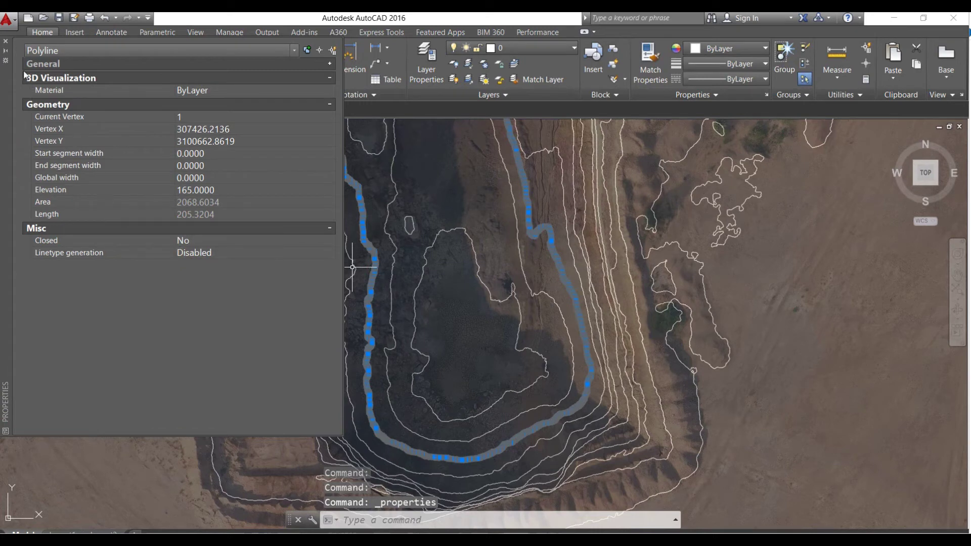
pyautogui.click(5, 41)
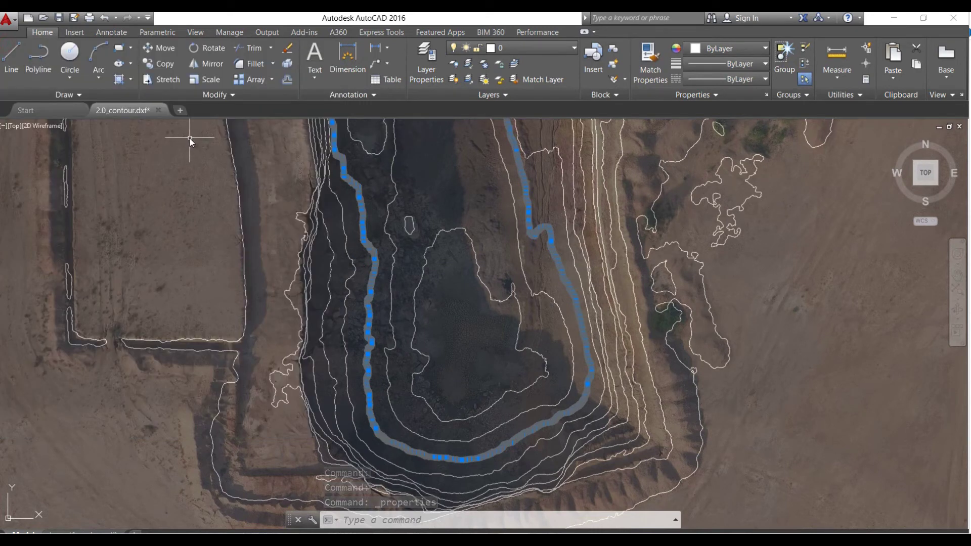
pyautogui.press('Escape')
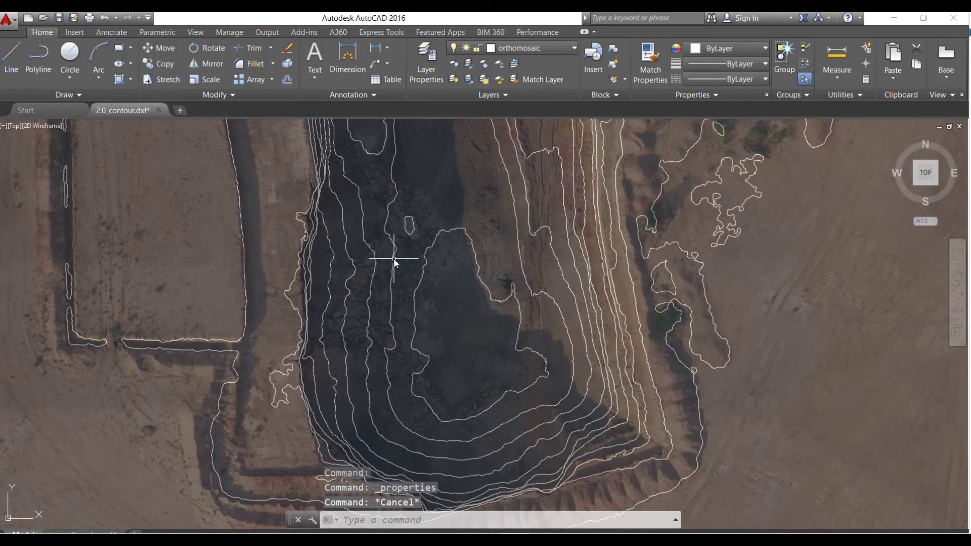
# Check the elevation of the second contour outward from the pit floor on its western side, clear the selection and close the properties
pyautogui.click(393, 259)
pyautogui.rightClick(394, 259)
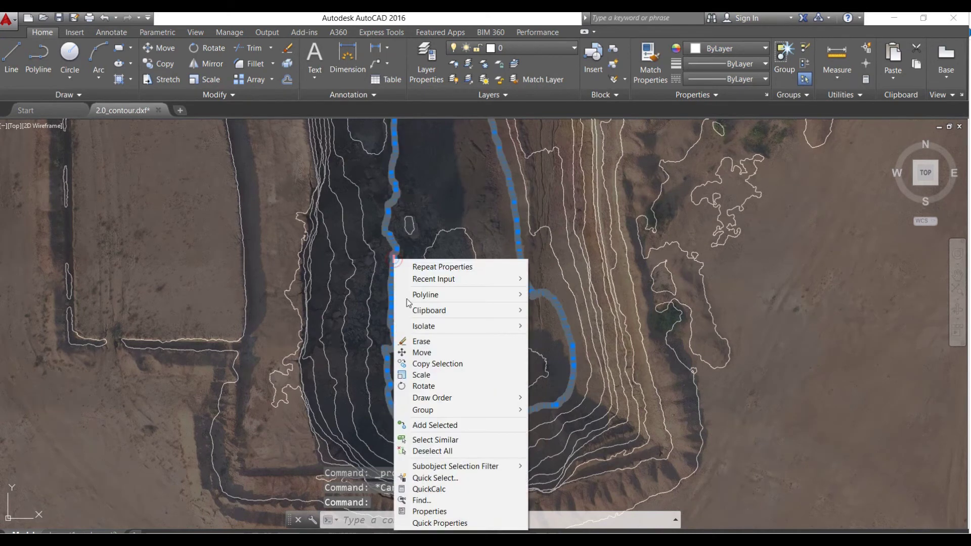
pyautogui.click(438, 511)
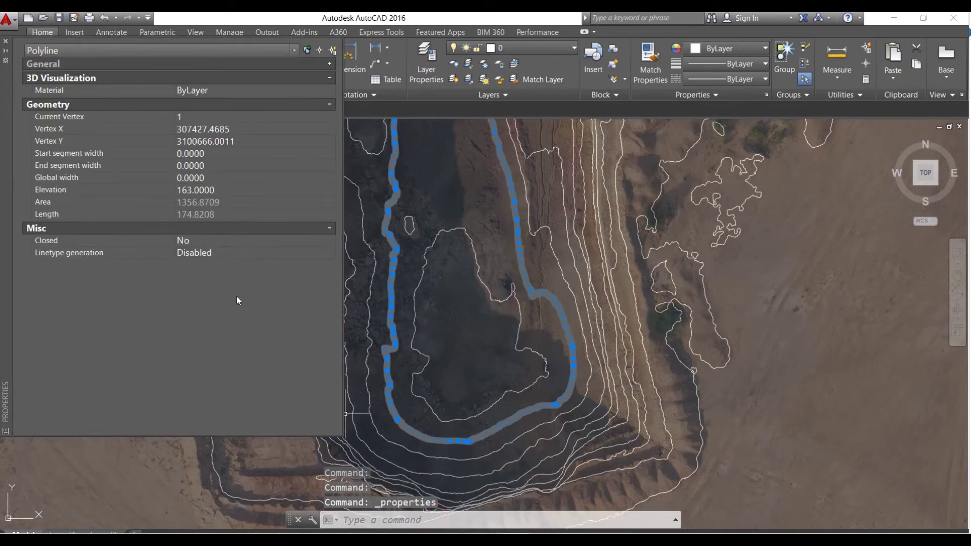
pyautogui.press('Escape')
pyautogui.press('Escape')
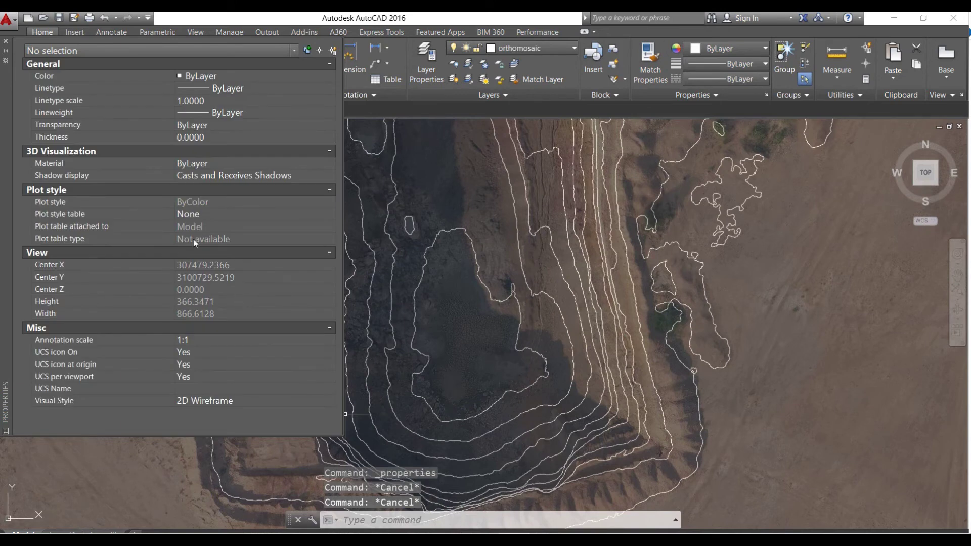
pyautogui.click(6, 42)
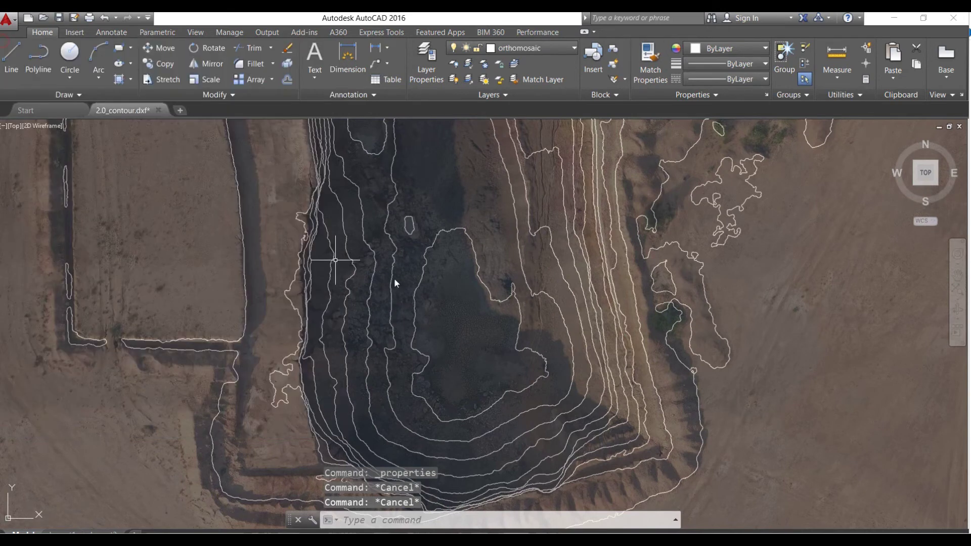
# Check the elevation of the outermost contour around the large northern stockpile in its properties, and clear the selection
pyautogui.click(927, 173)
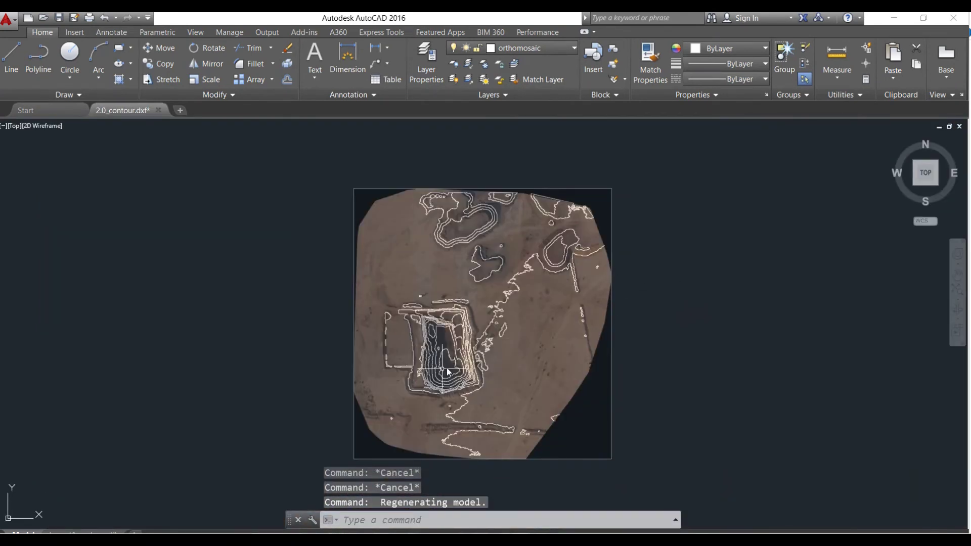
pyautogui.scroll(5, 436, 380)
pyautogui.scroll(-5, 537, 324)
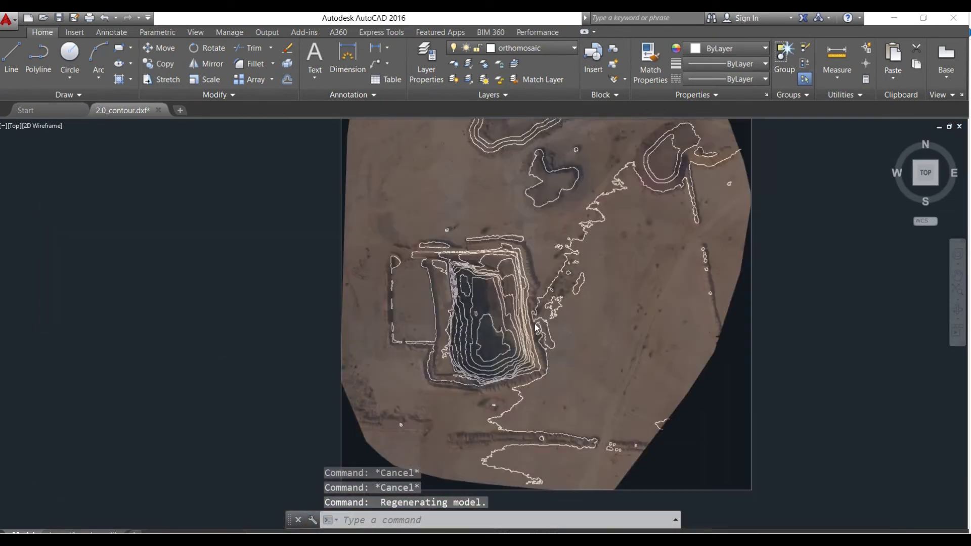
pyautogui.click(920, 174)
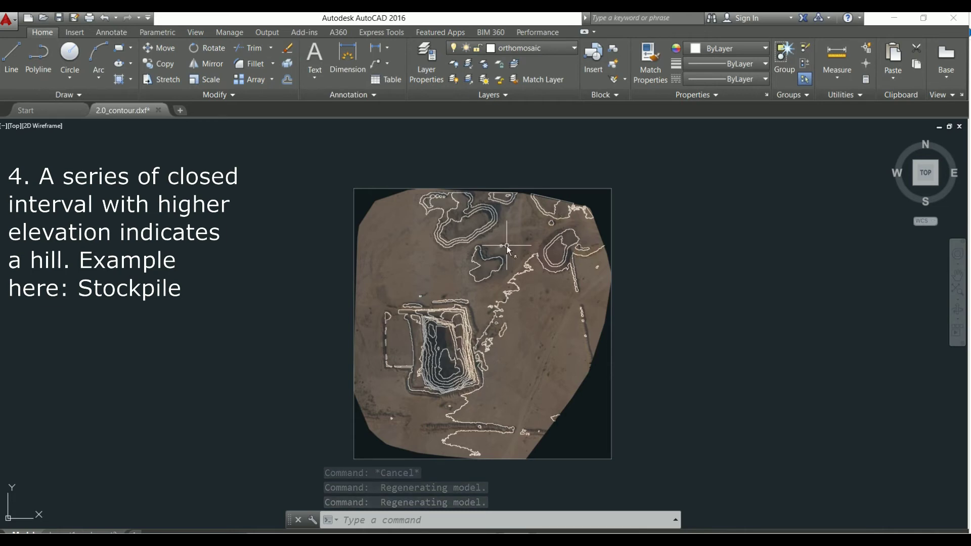
pyautogui.scroll(8, 466, 222)
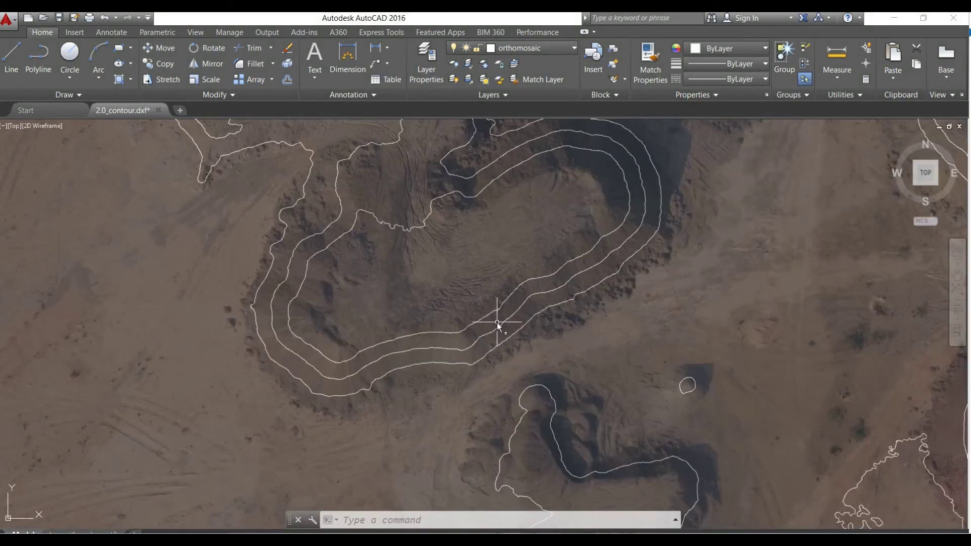
pyautogui.moveTo(503, 344)
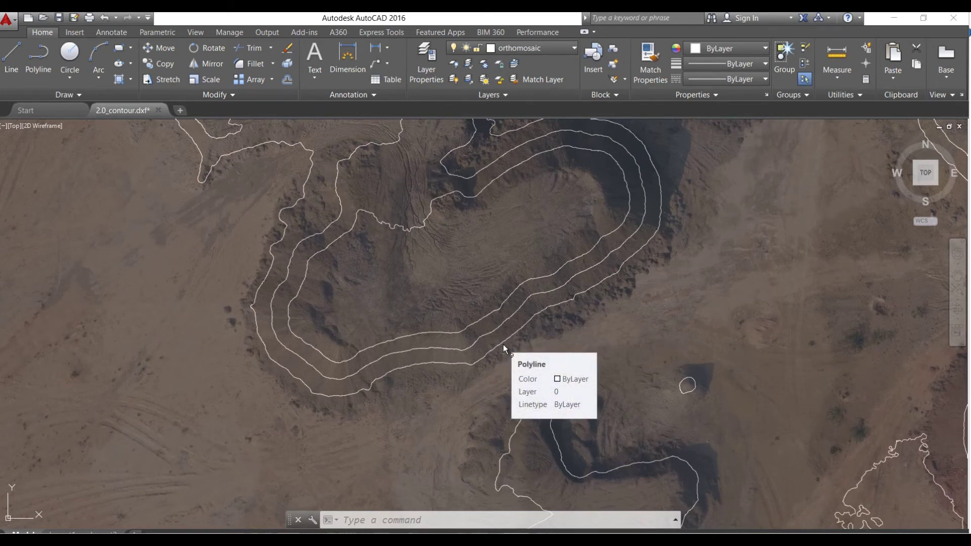
pyautogui.click(502, 344)
pyautogui.rightClick(503, 344)
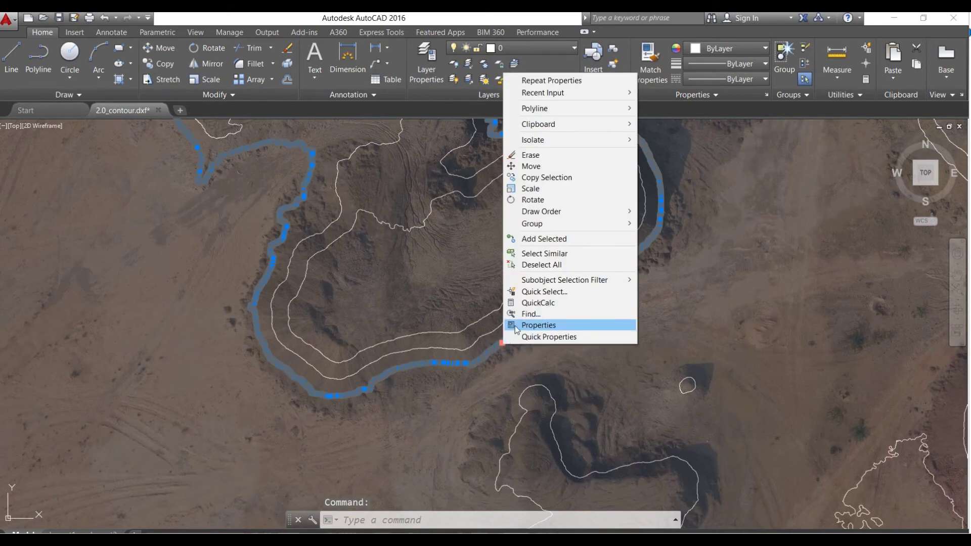
pyautogui.click(538, 324)
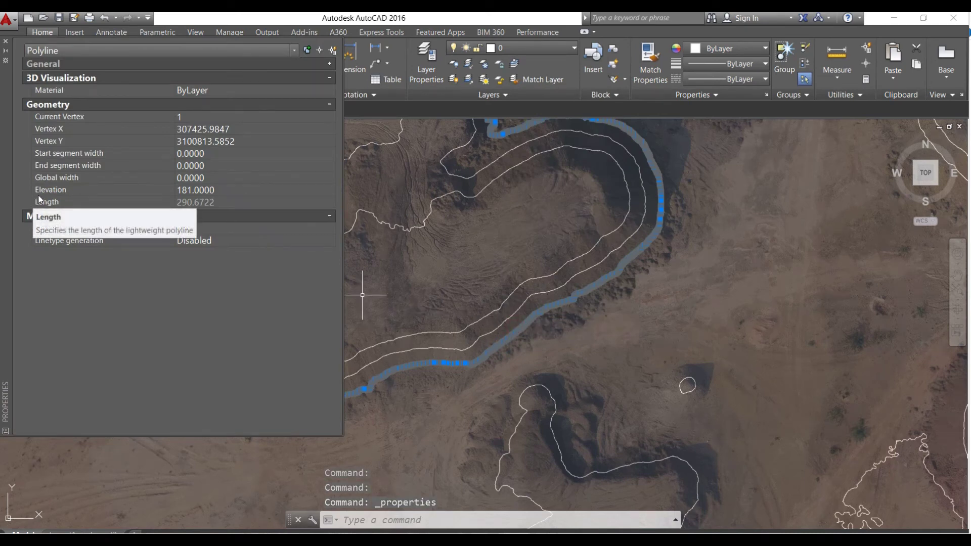
pyautogui.press('Escape')
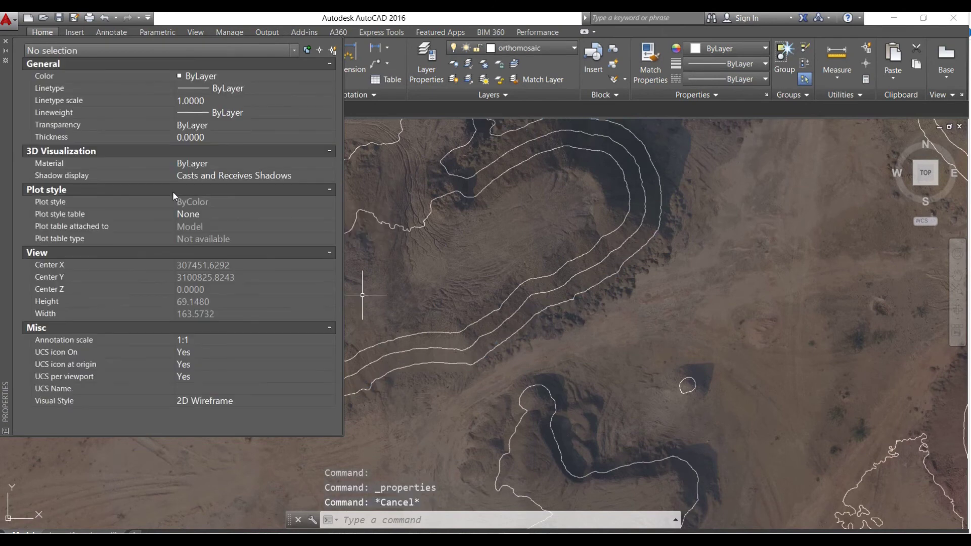
pyautogui.click(6, 41)
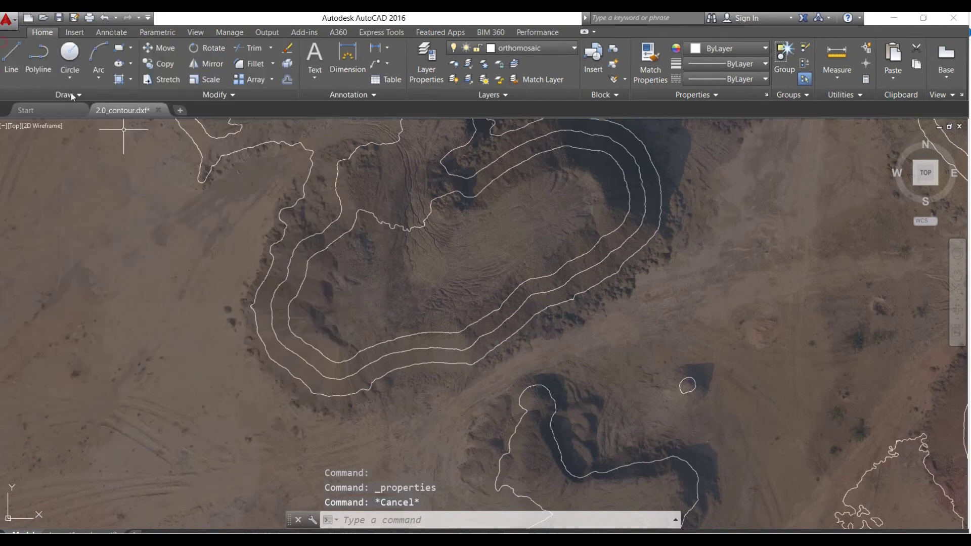
# Check the elevation of the middle contour of the large northern stockpile, and clear the selection
pyautogui.click(468, 351)
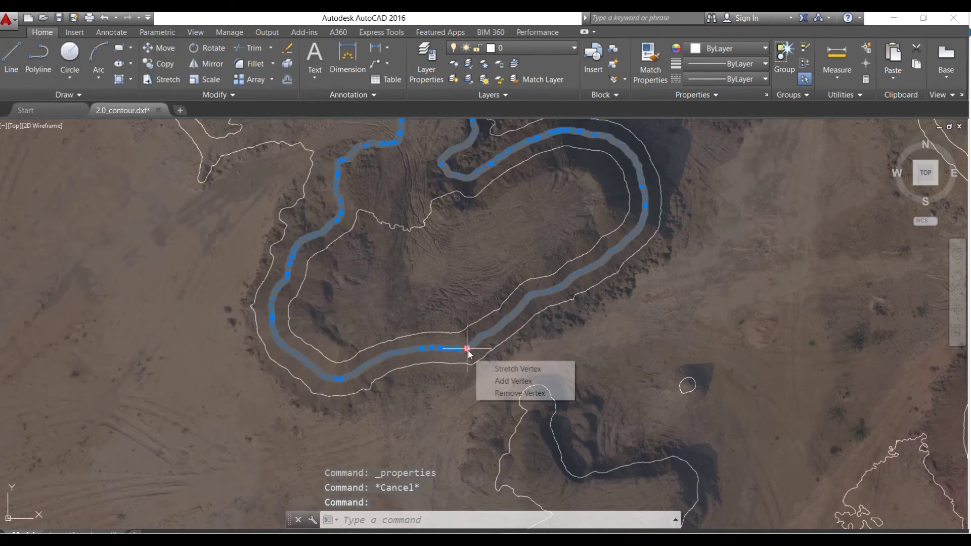
pyautogui.rightClick(468, 350)
pyautogui.click(503, 331)
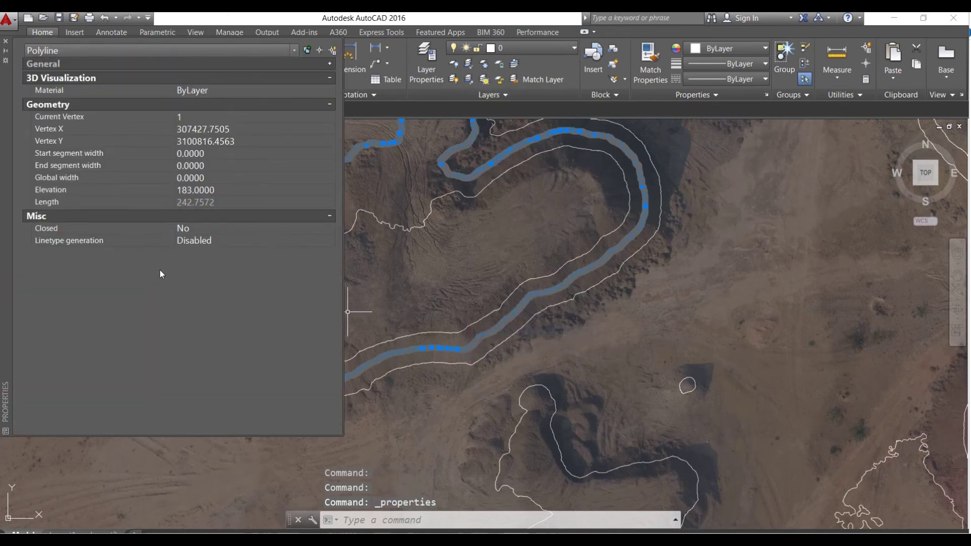
pyautogui.click(5, 41)
pyautogui.press('Escape')
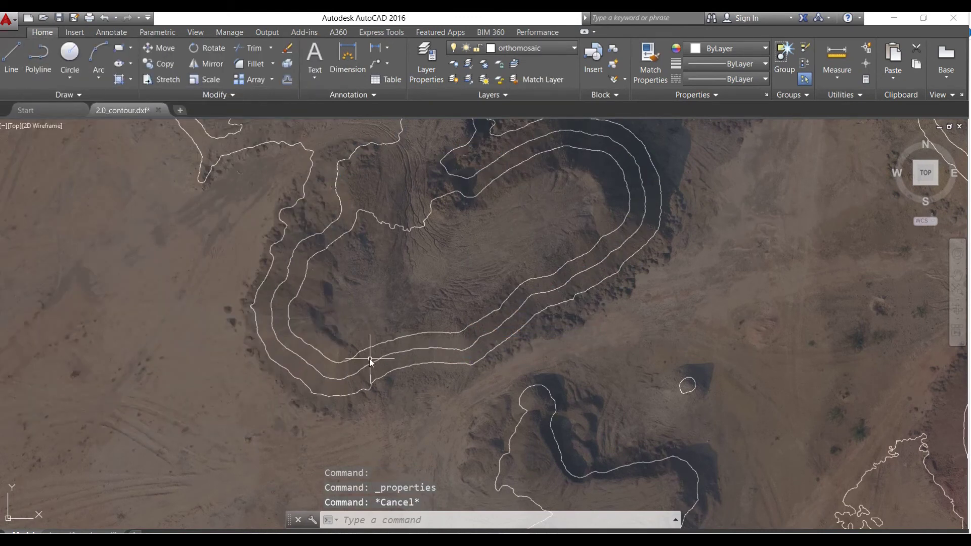
# Check the elevation of the innermost contour of the large northern stockpile, and clear the selection
pyautogui.click(369, 355)
pyautogui.rightClick(368, 353)
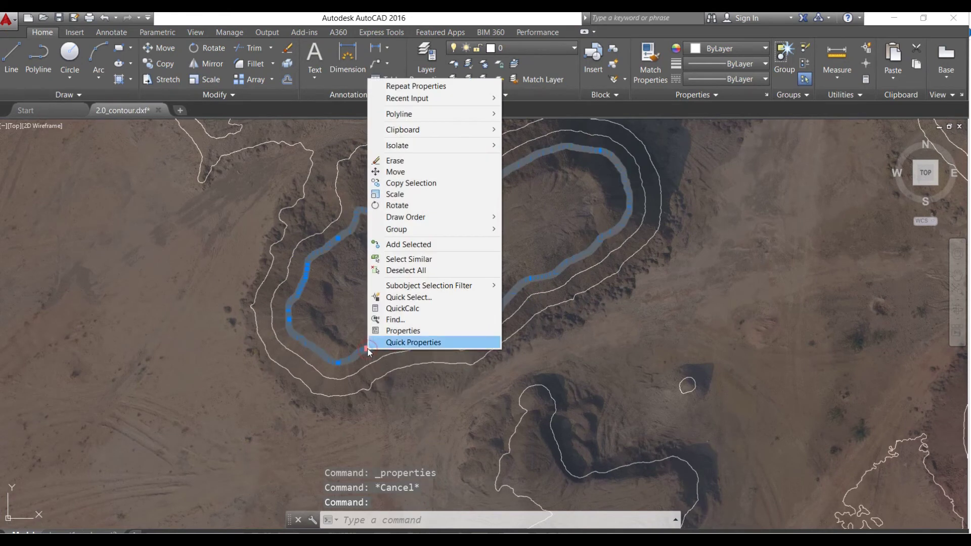
pyautogui.click(402, 331)
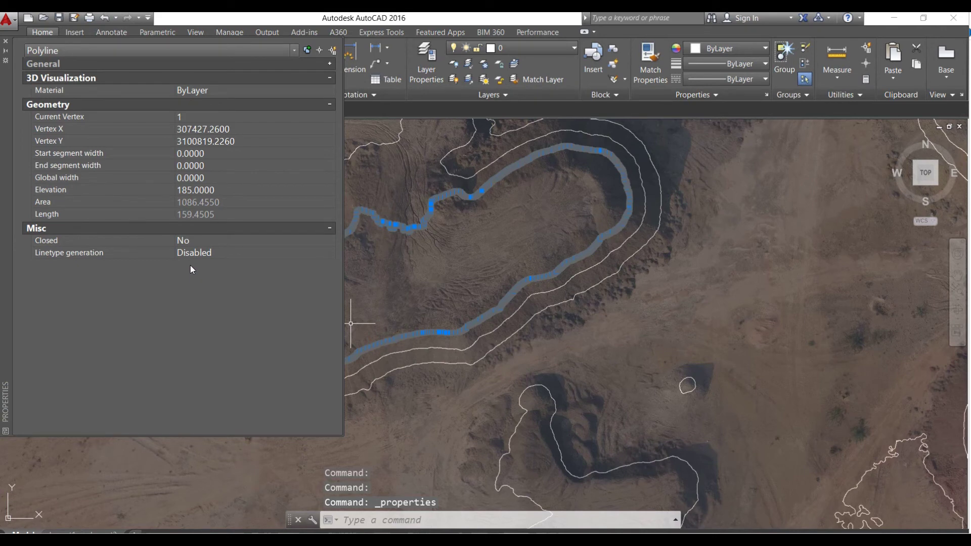
pyautogui.click(5, 42)
pyautogui.press('Escape')
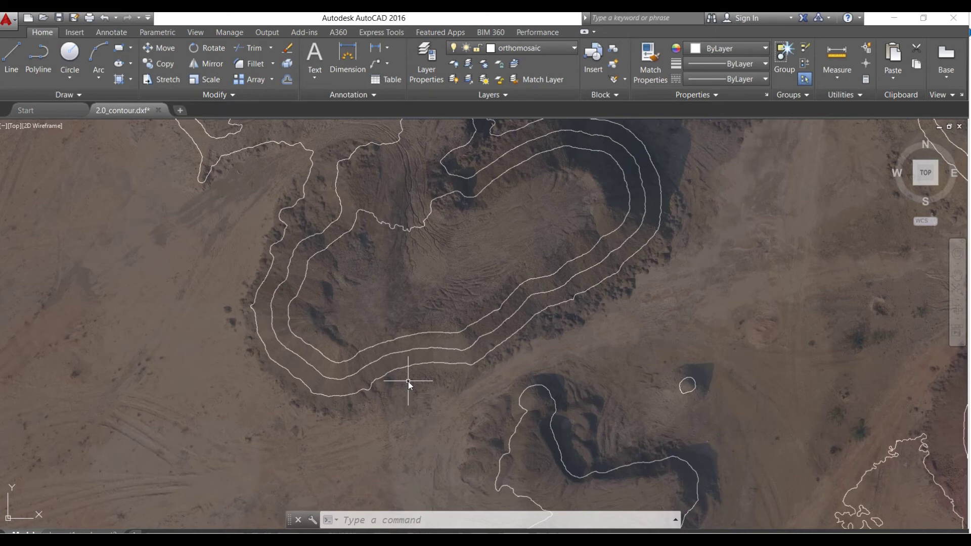
# Highlight the contour running around the pit's outer edge to examine its straight sides and spacing, and clear the selection
pyautogui.scroll(-5, 408, 381)
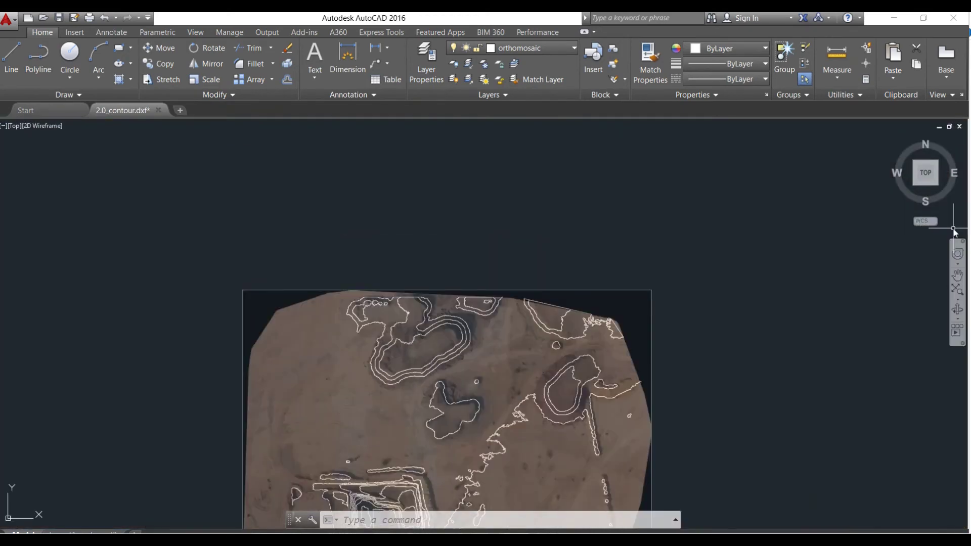
pyautogui.click(931, 172)
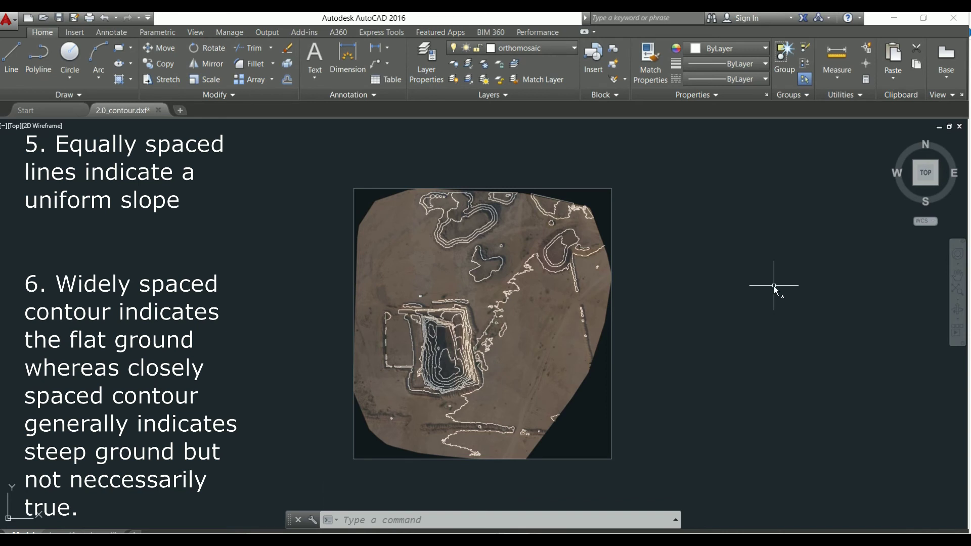
pyautogui.scroll(4, 407, 375)
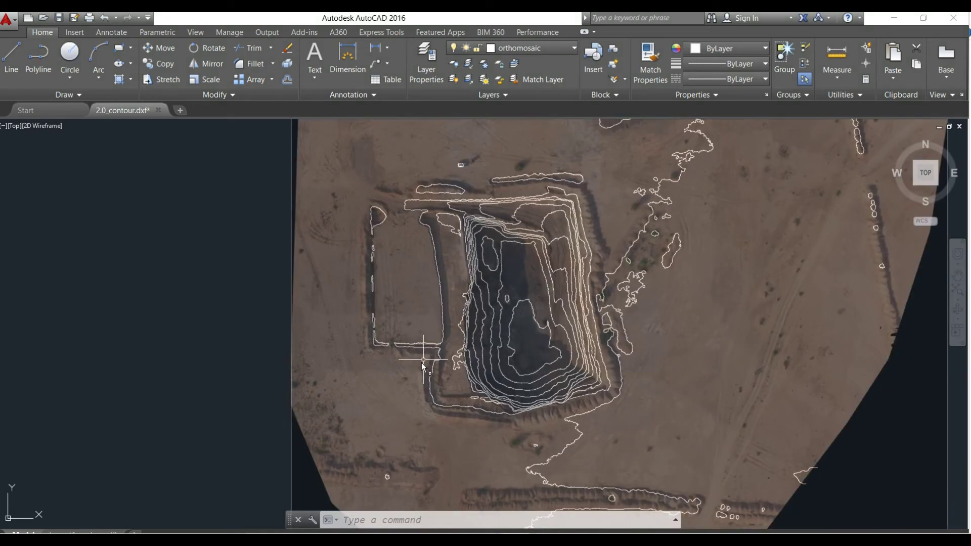
pyautogui.click(442, 304)
pyautogui.moveTo(442, 305)
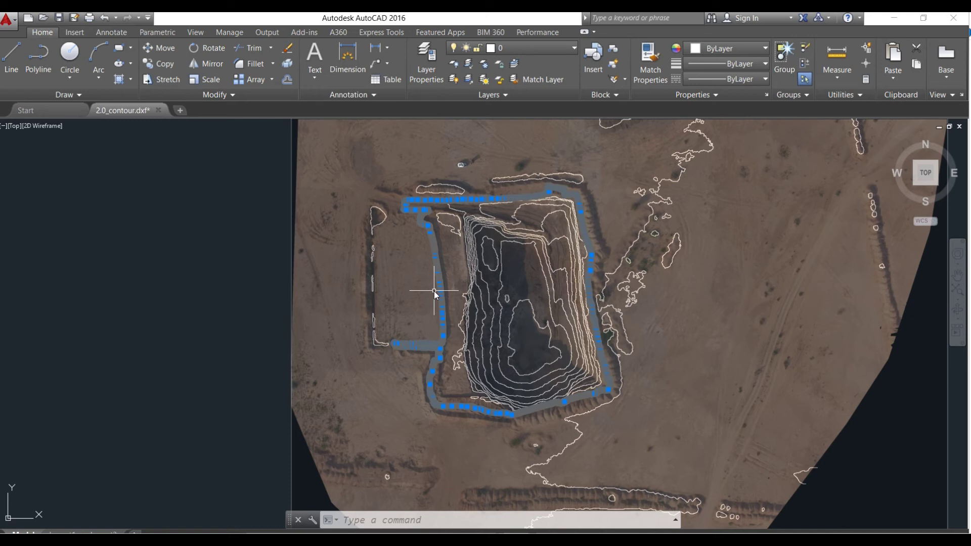
pyautogui.press('Escape')
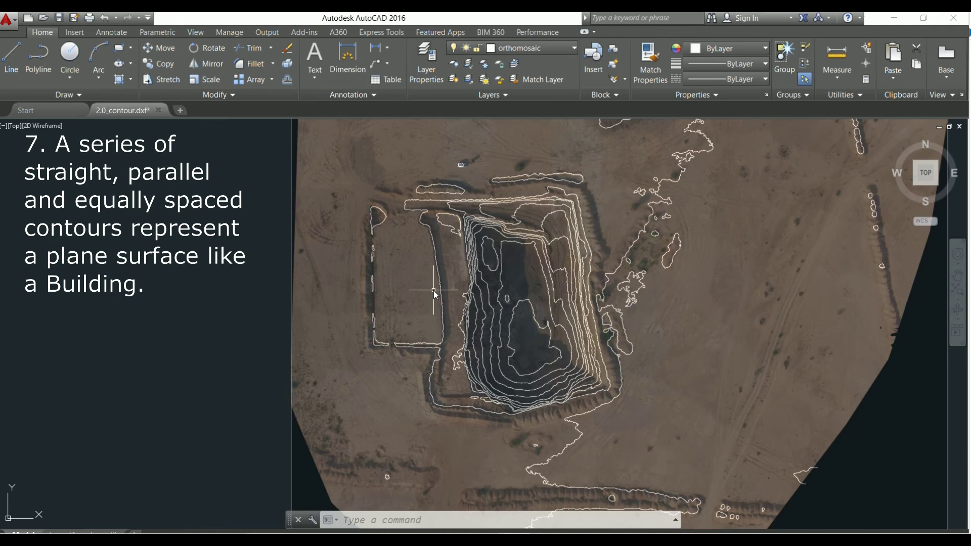
# Check the elevation of the small irregular contour between the large northern stockpile and the pit, and clear the selection
pyautogui.scroll(-5, 433, 290)
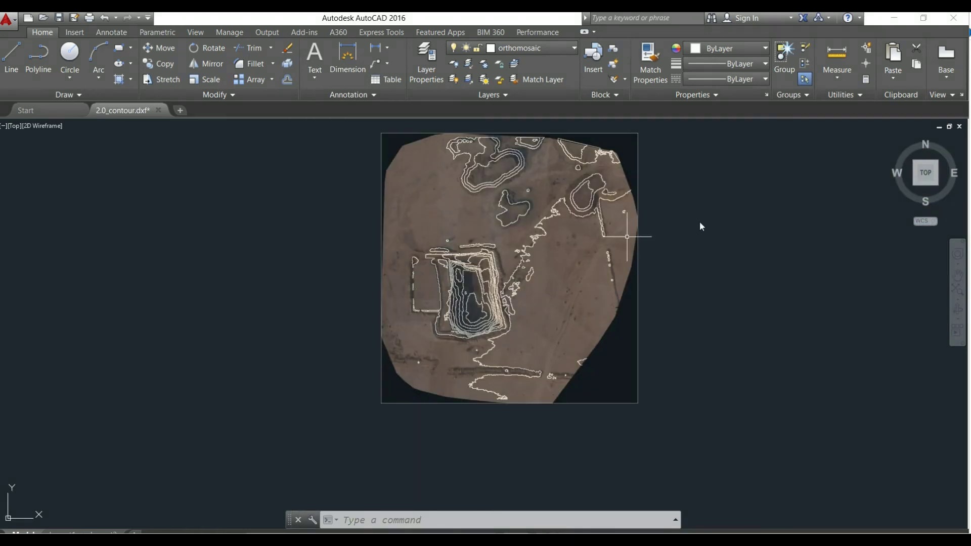
pyautogui.click(915, 178)
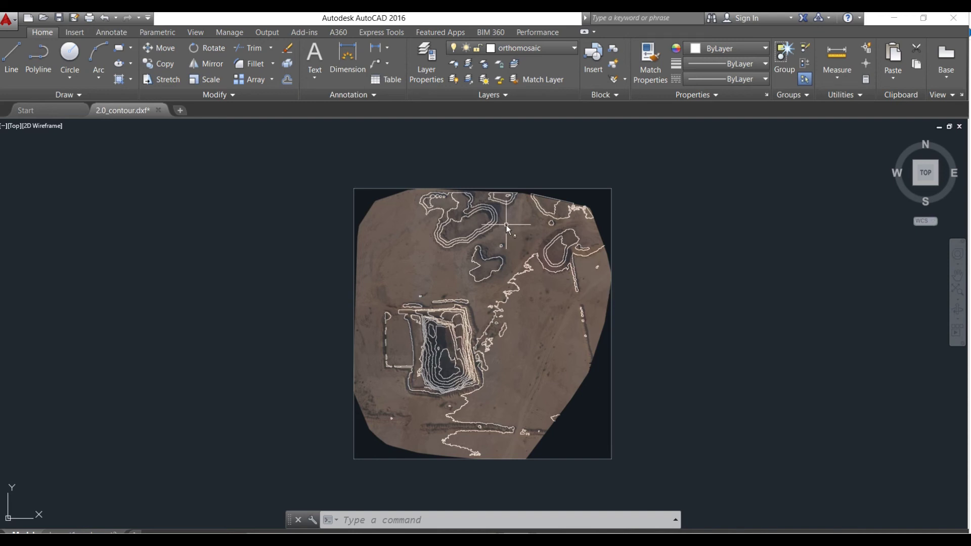
pyautogui.scroll(2, 470, 264)
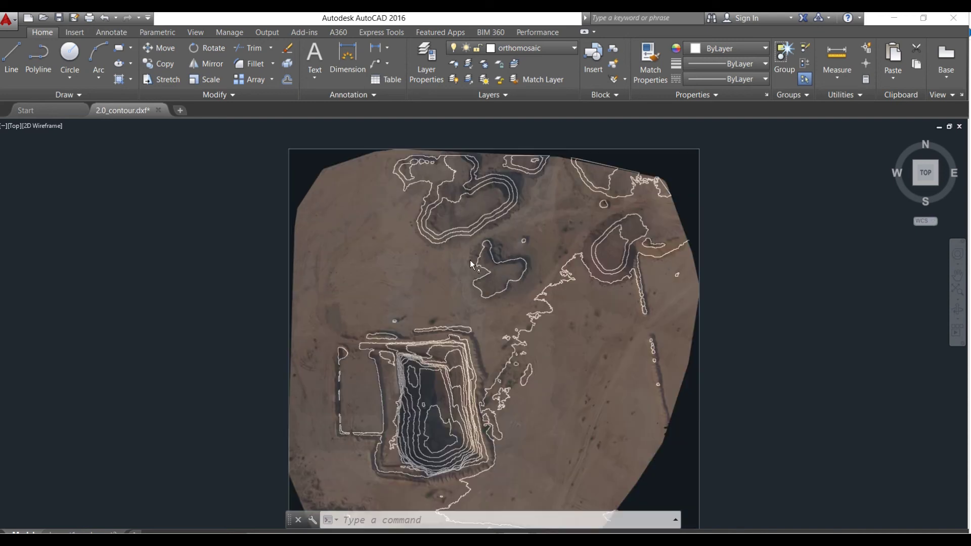
pyautogui.scroll(2, 470, 264)
pyautogui.click(483, 268)
pyautogui.moveTo(484, 270)
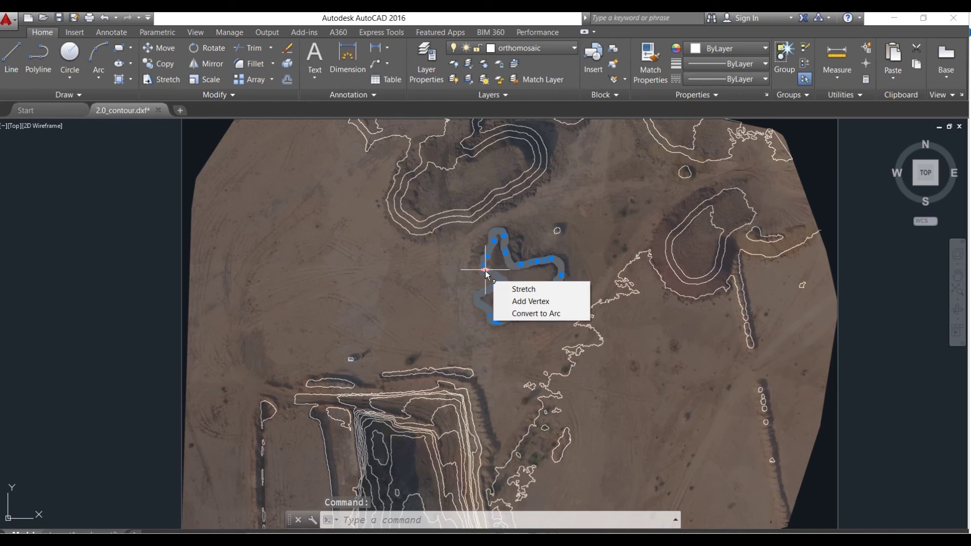
pyautogui.rightClick(485, 272)
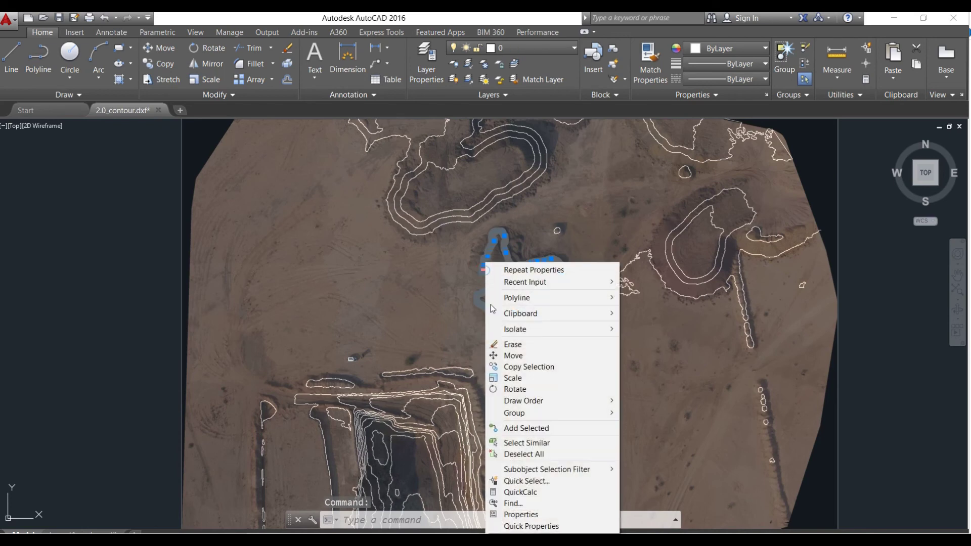
pyautogui.click(532, 511)
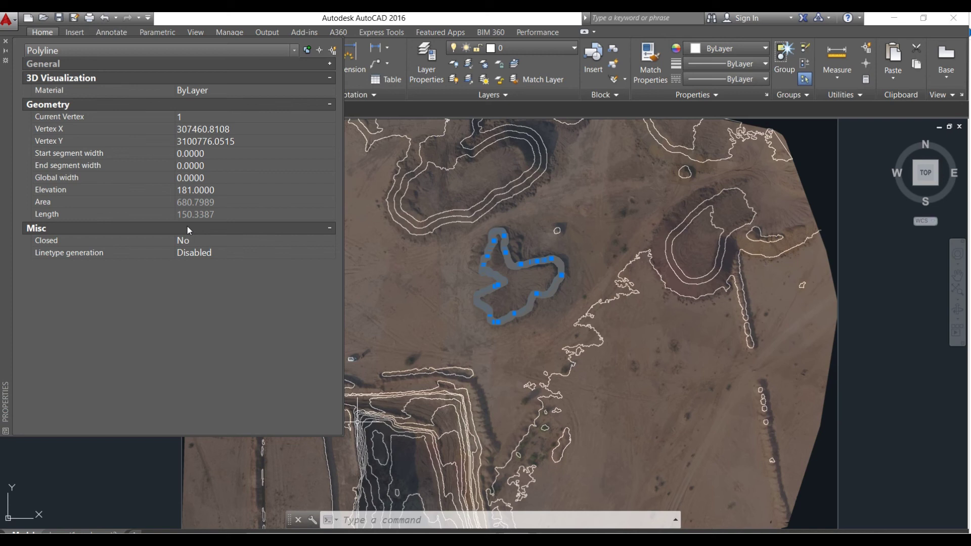
pyautogui.click(5, 42)
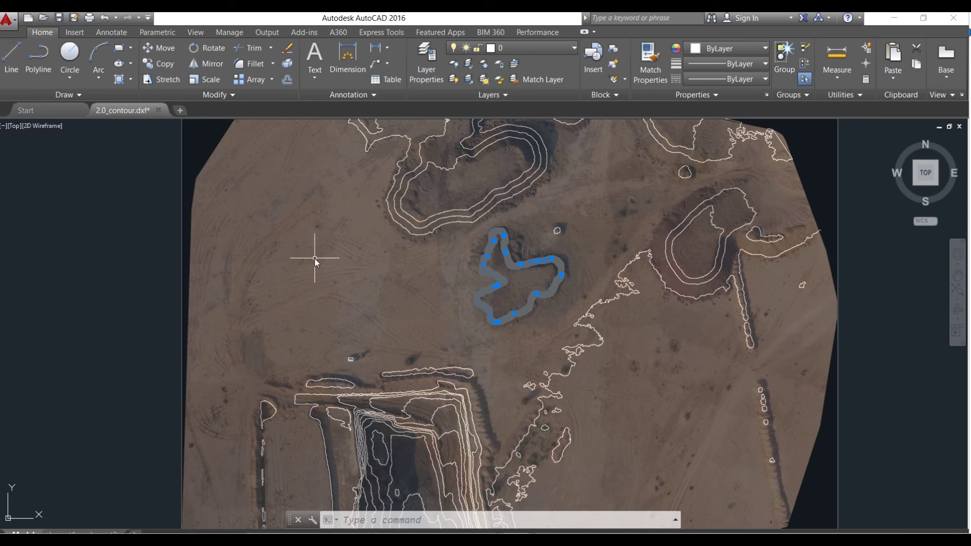
pyautogui.press('Escape')
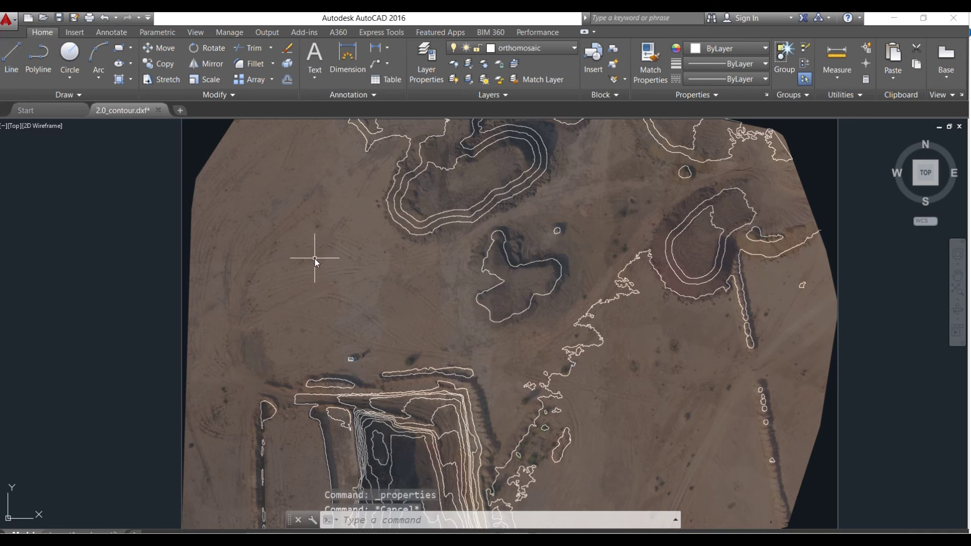